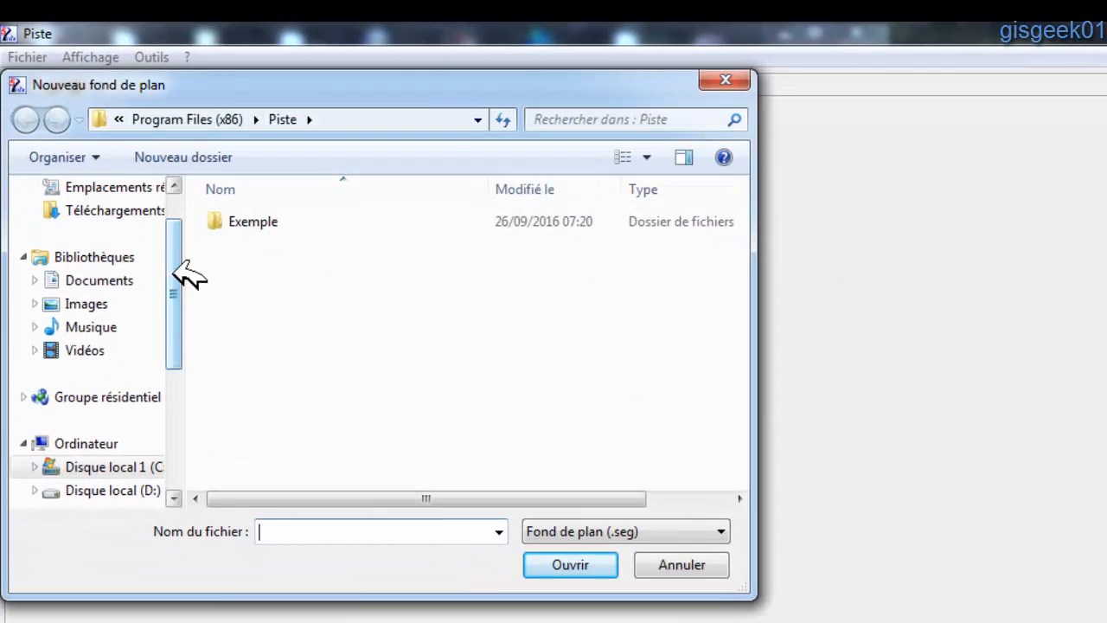
- Browse to the Tutoriel Piste folder on the desktop (Bureau) as the location for the new base plan
scroll(178, 264, "up", 2)
left_click(87, 219)
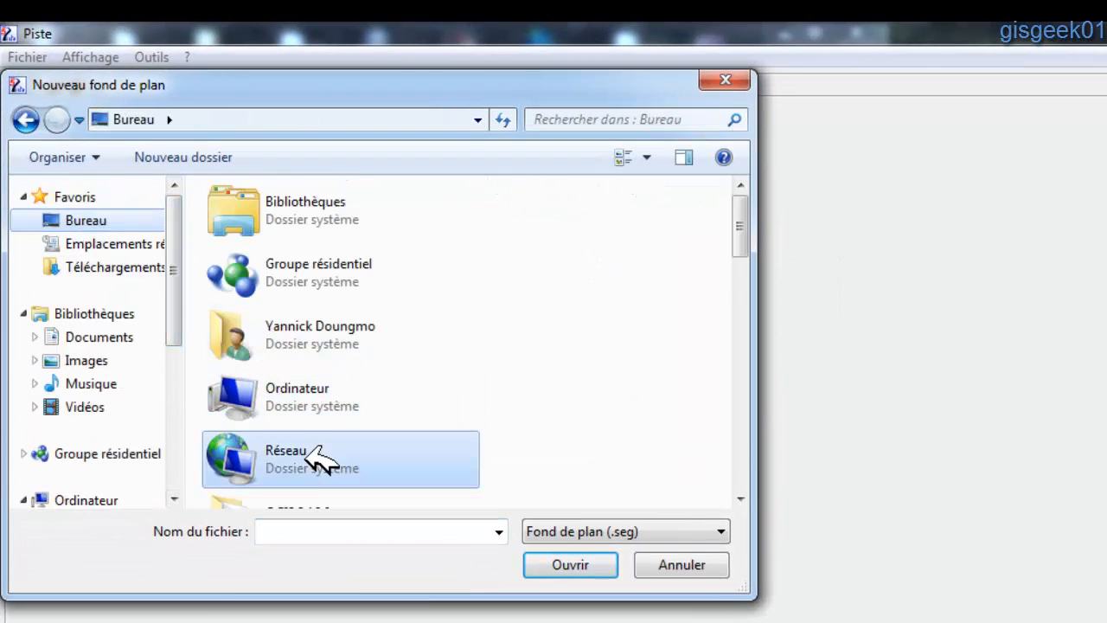
scroll(321, 427, "down", 5)
key("t")
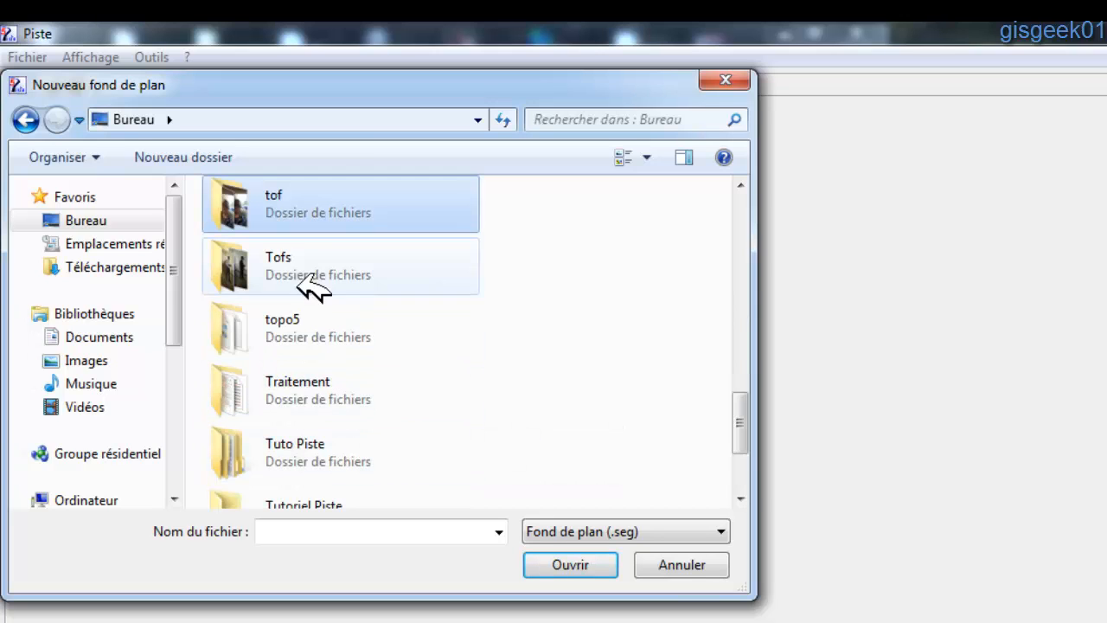
left_click(325, 509)
double_click(324, 462)
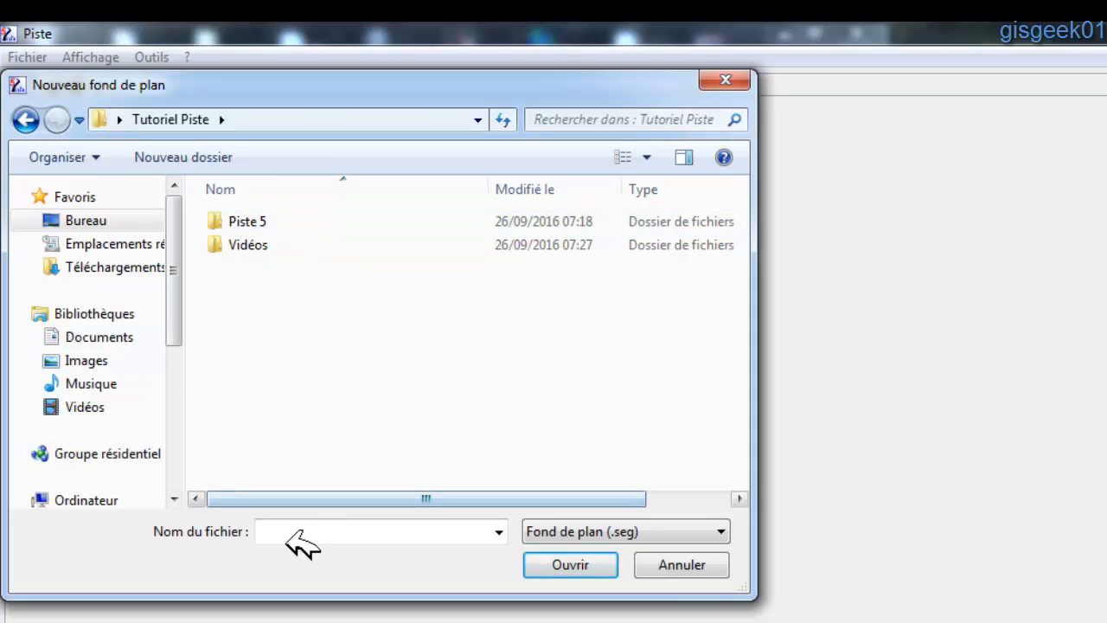
- Create a folder named Projection Routiere inside Tutoriel Piste and open it
left_click(184, 159)
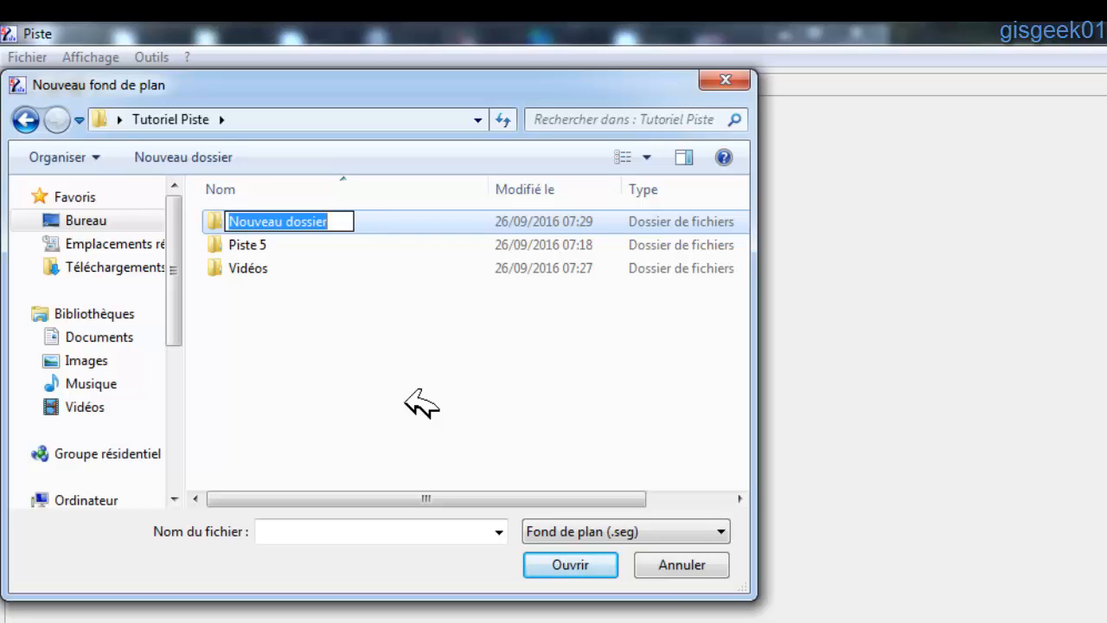
type("Po")
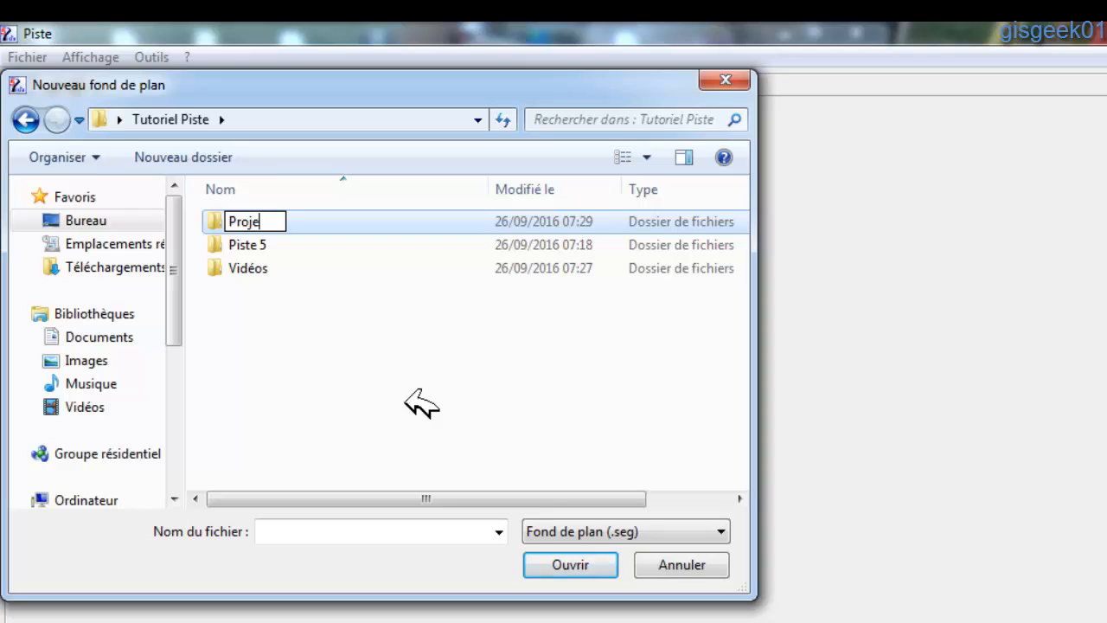
type("ojection Routiere")
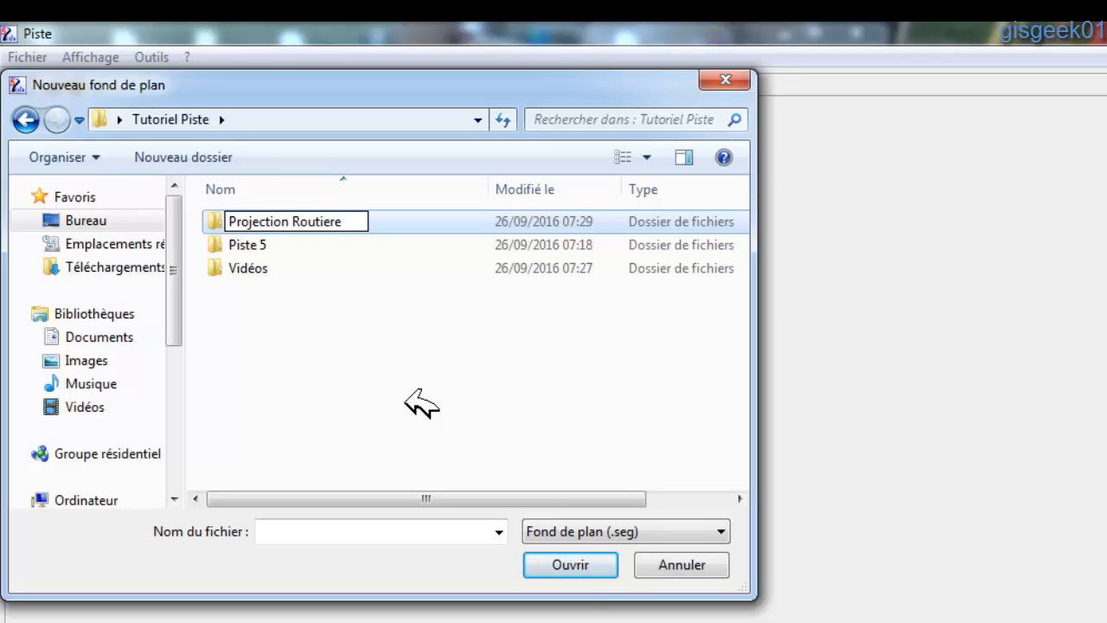
key("Return")
key("Return")
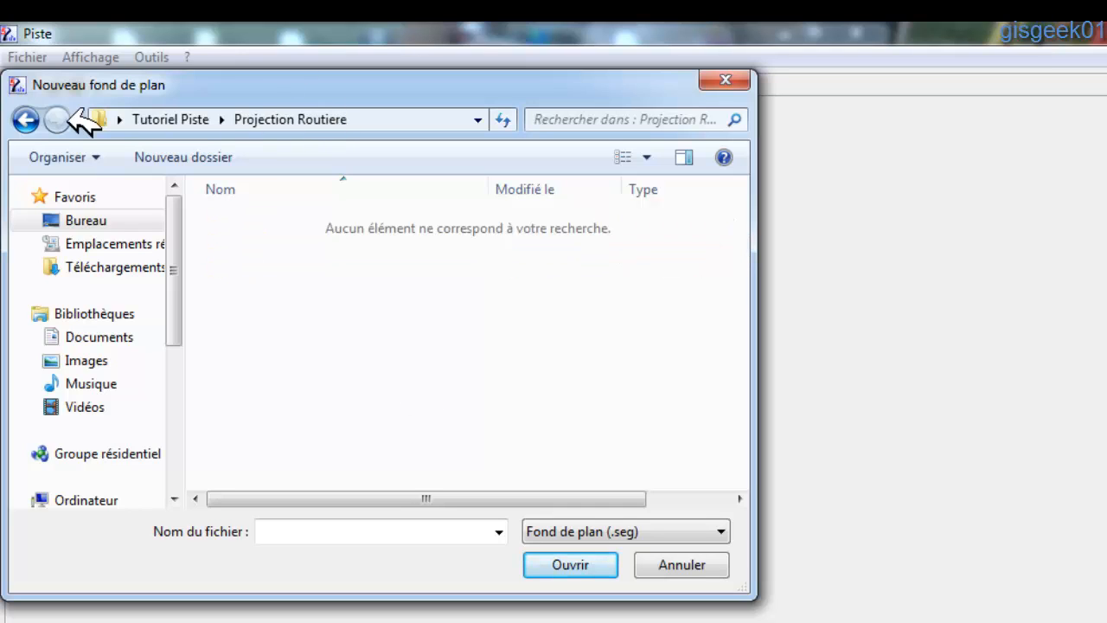
left_click(26, 120)
double_click(275, 250)
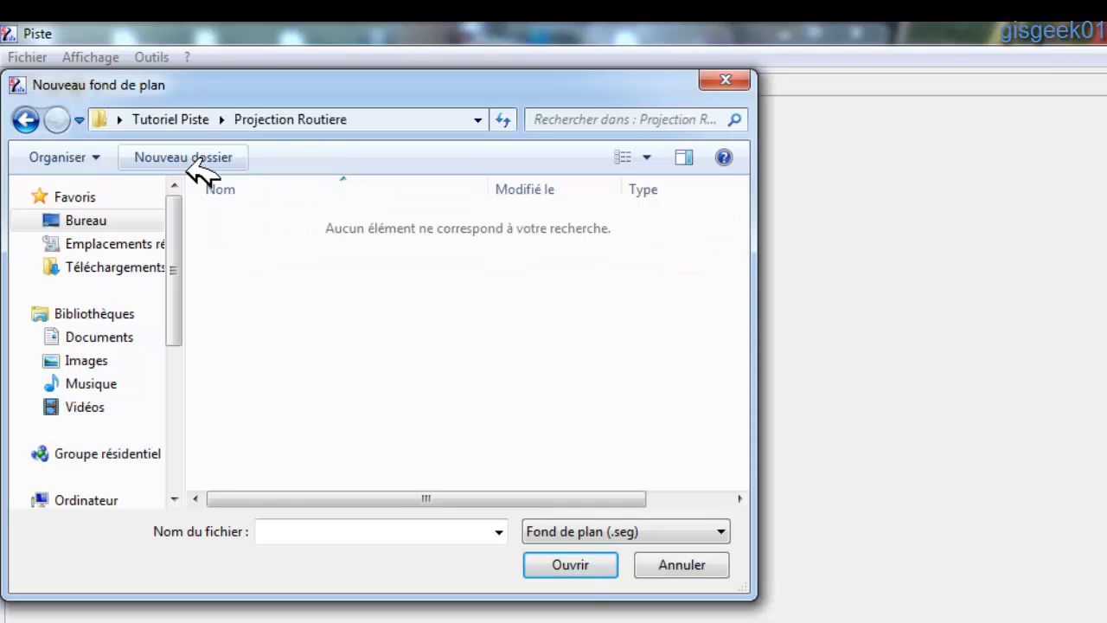
- Name the new base plan file Fond de Plan and agree to create it in the Projection Routiere folder
left_click(283, 535)
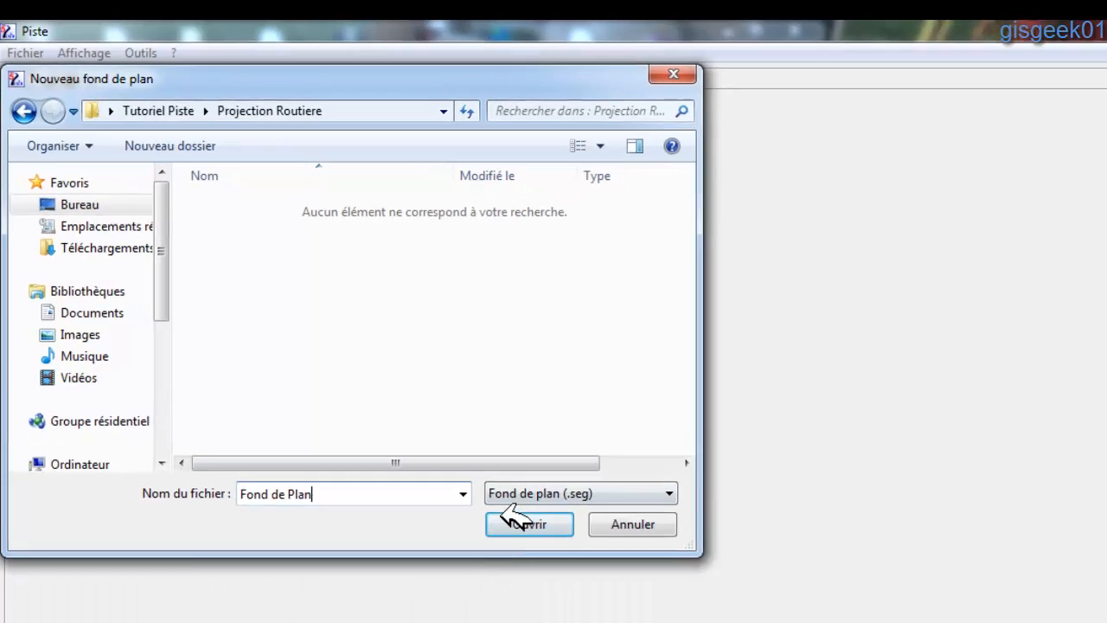
left_click(568, 566)
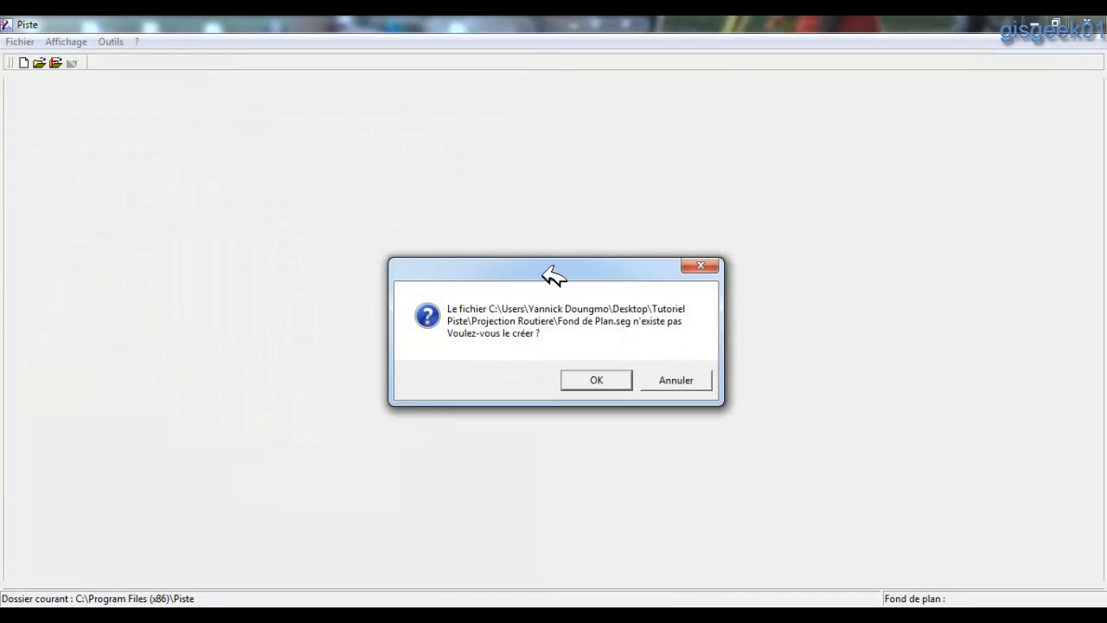
left_click(620, 386)
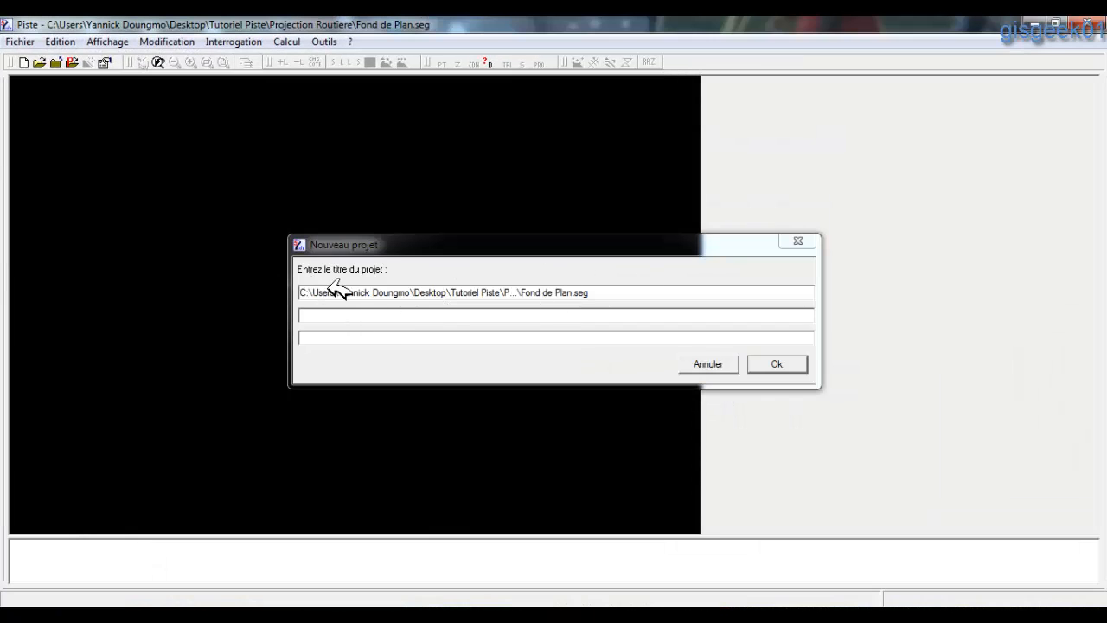
- Keep the default first title line, enter a person's name on the second line and confirm the project title
left_click_drag(521, 293, 691, 301)
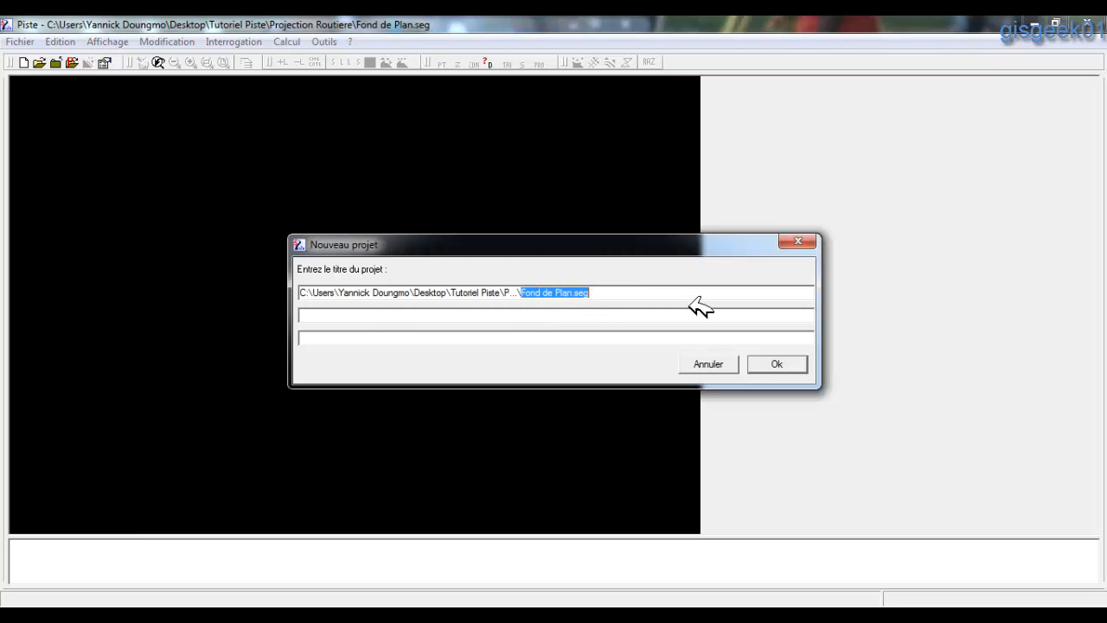
left_click(369, 322)
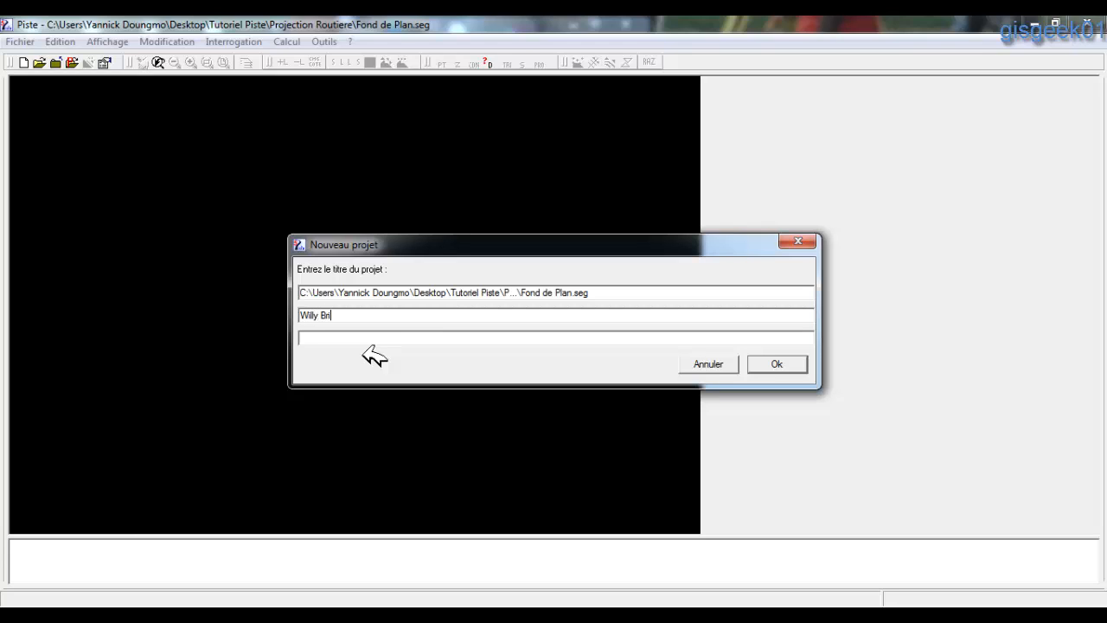
left_click(776, 365)
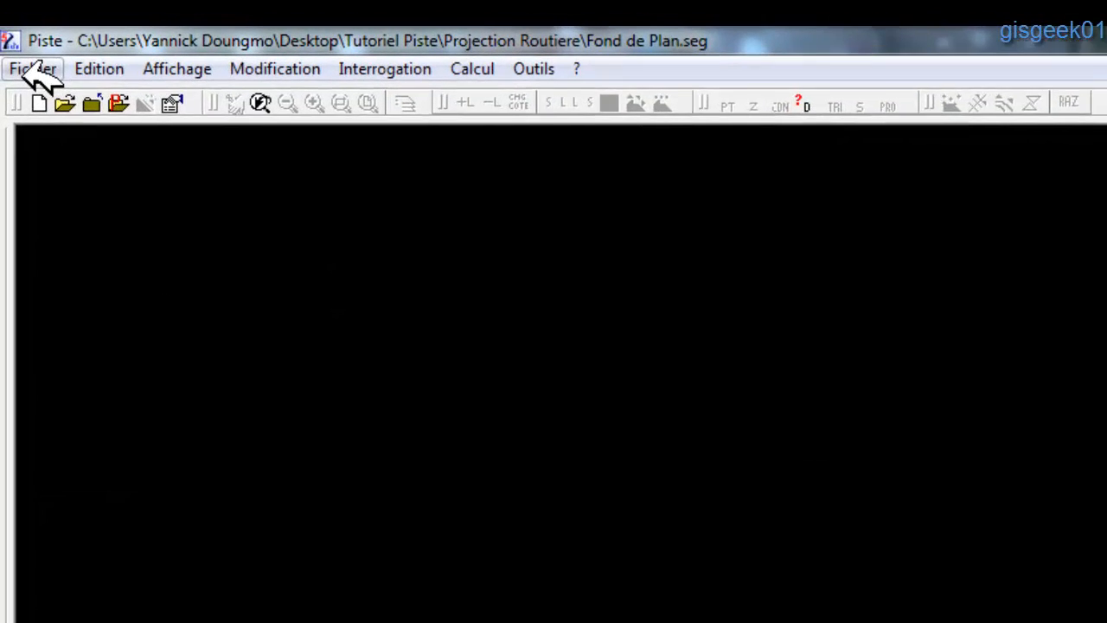
- Start reading a file (Lire) and, in its file browser, move Mod_Num.dxf from Tutoriel Piste into the Projection Routiere folder
left_click(21, 42)
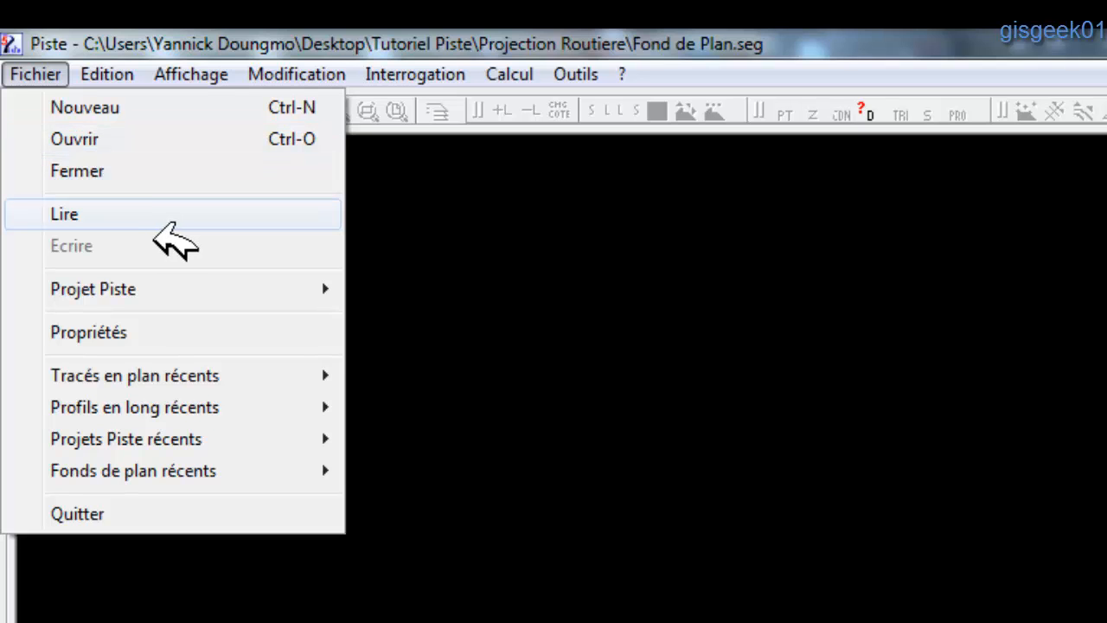
left_click(156, 218)
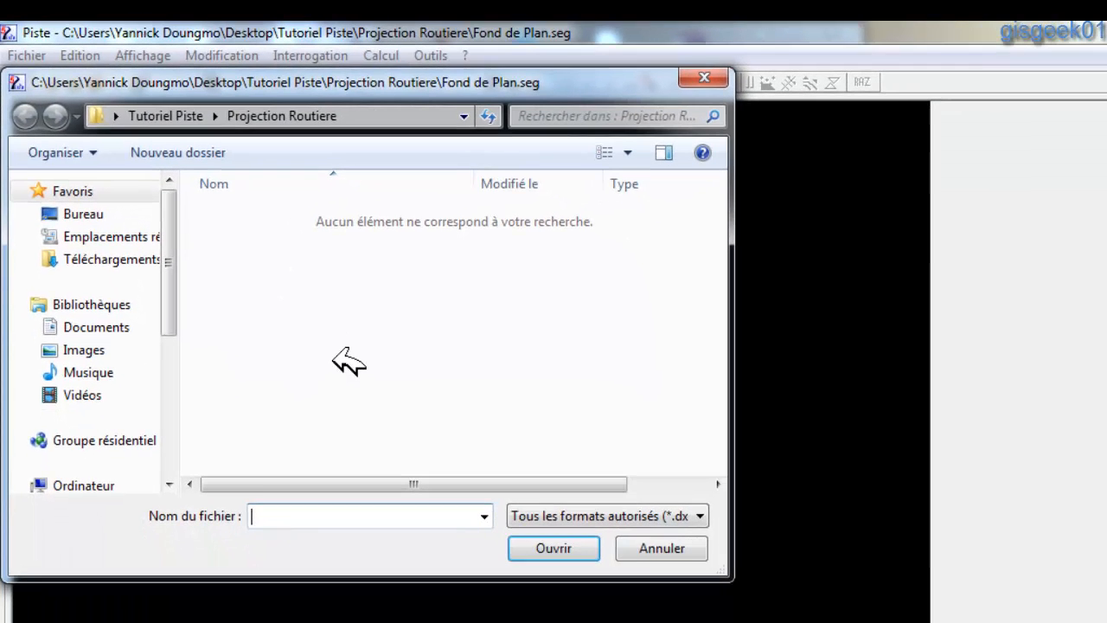
left_click(632, 518)
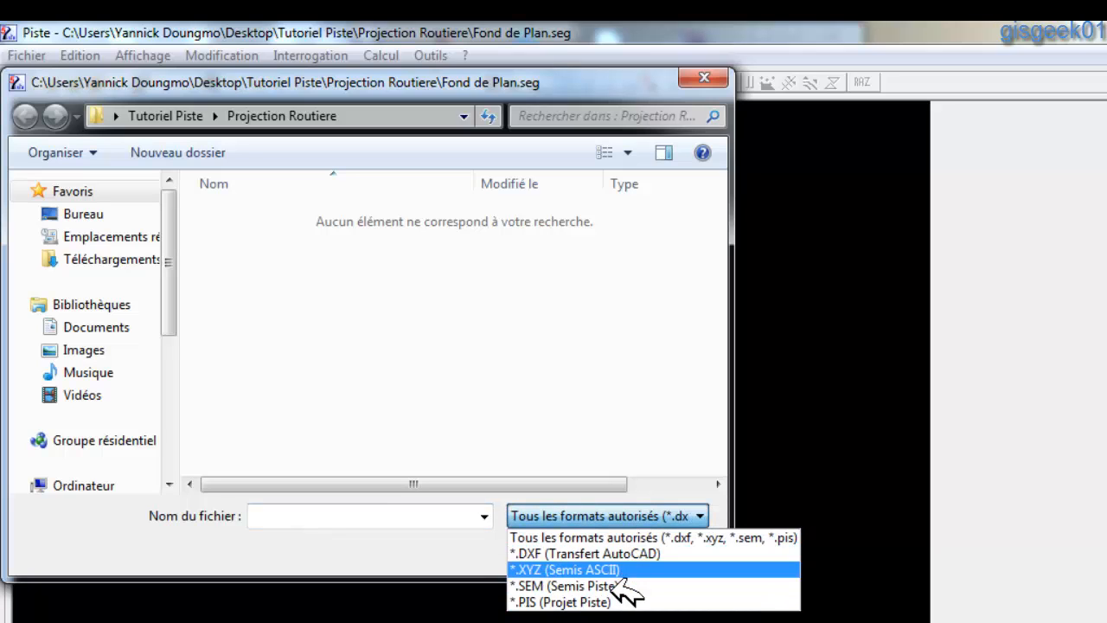
left_click(398, 262)
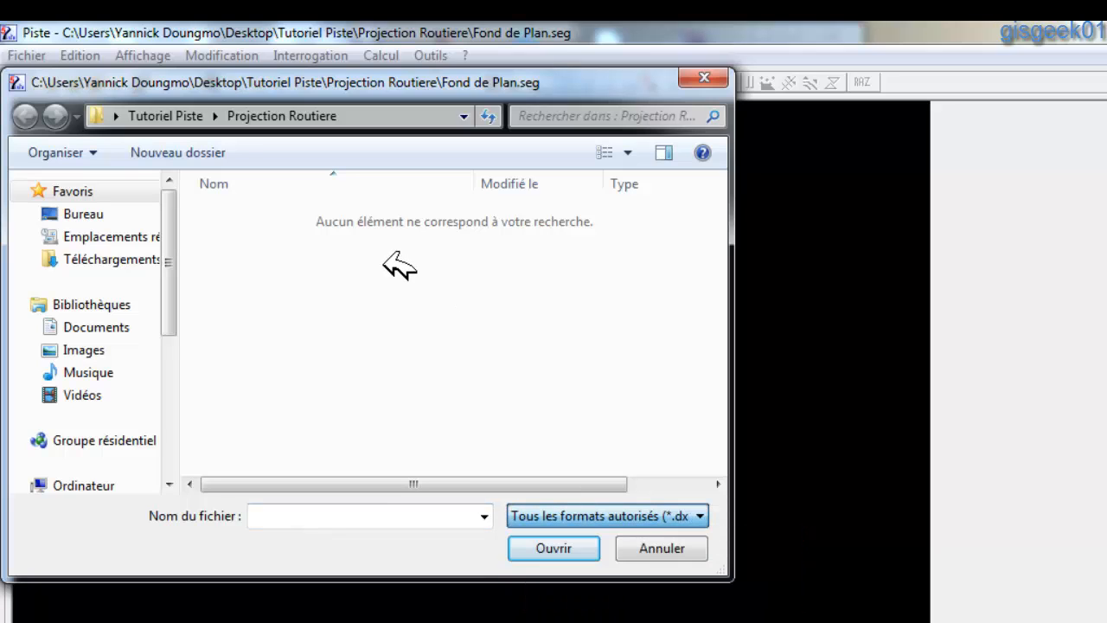
left_click(189, 116)
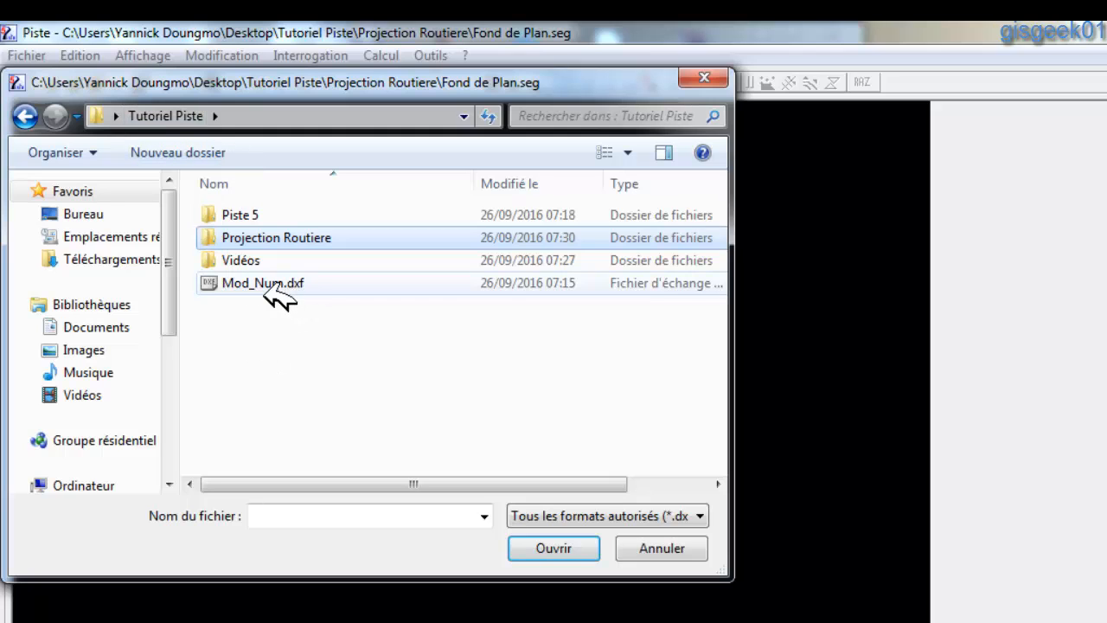
left_click_drag(264, 288, 349, 248)
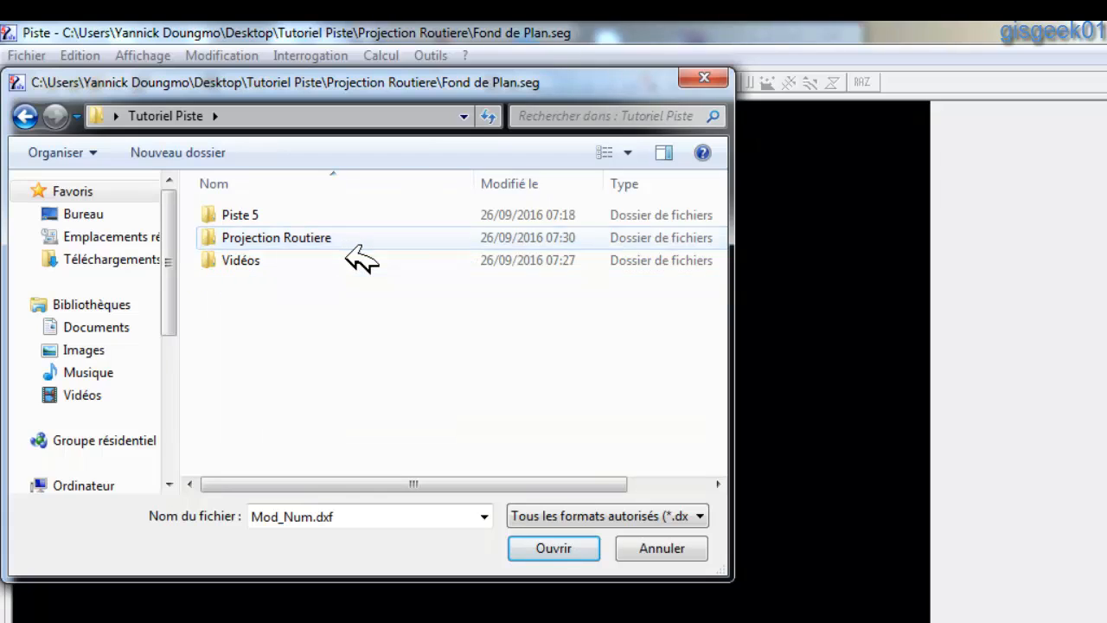
- Open Mod_Num.dxf from the Projection Routiere folder for reading into the base plan
double_click(349, 246)
left_click(280, 227)
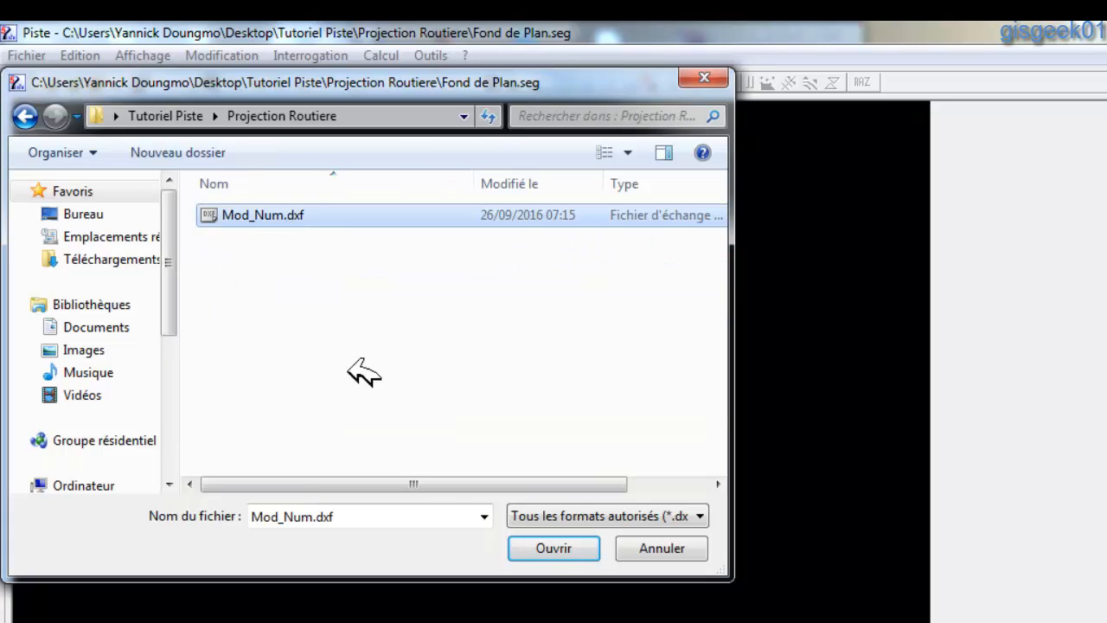
left_click(560, 553)
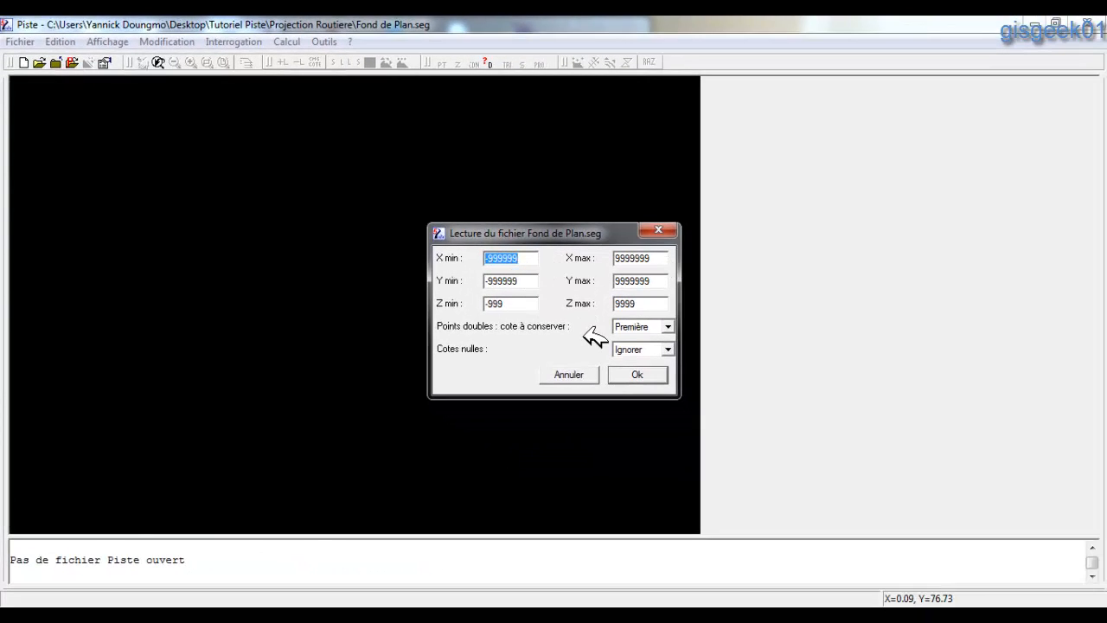
- Accept the default reading limits, keeping Première for double points and Ignorer for null elevations
left_click(668, 327)
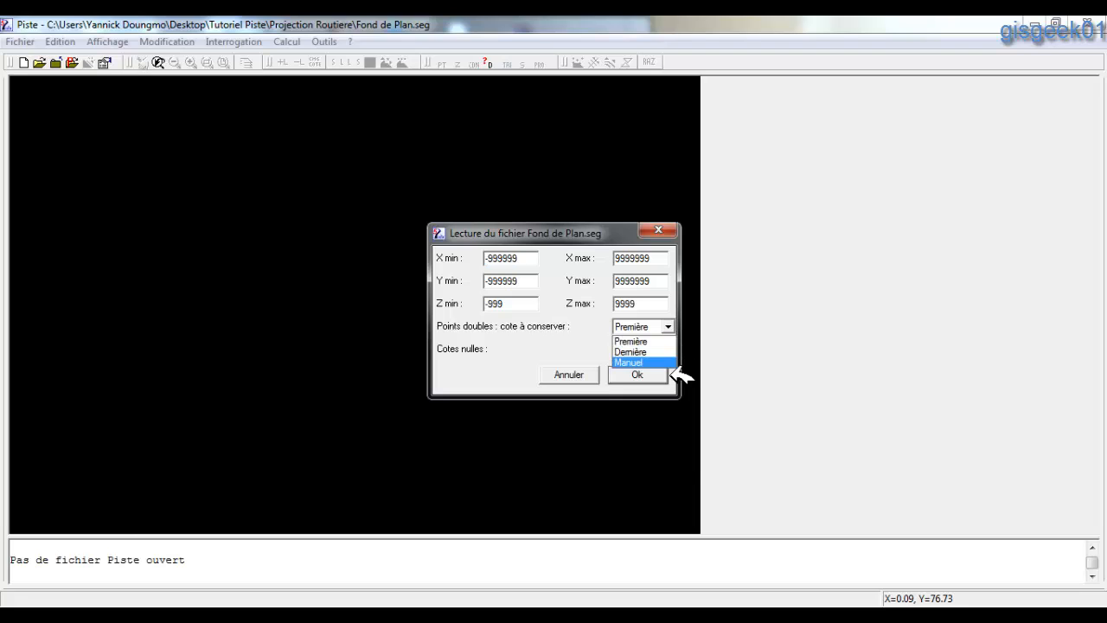
left_click(468, 370)
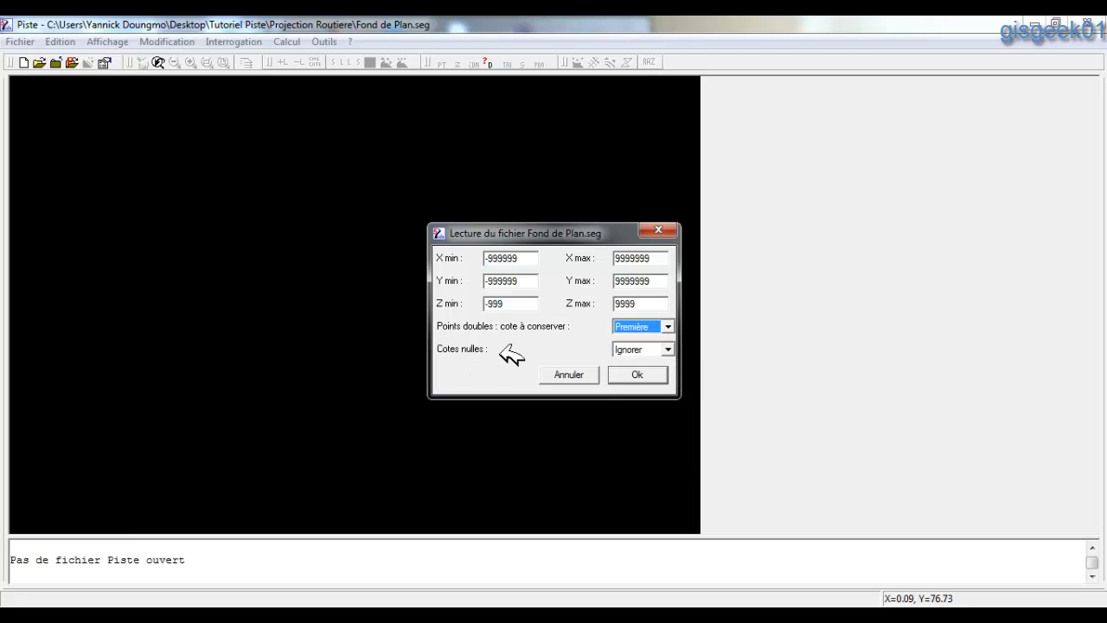
left_click(668, 350)
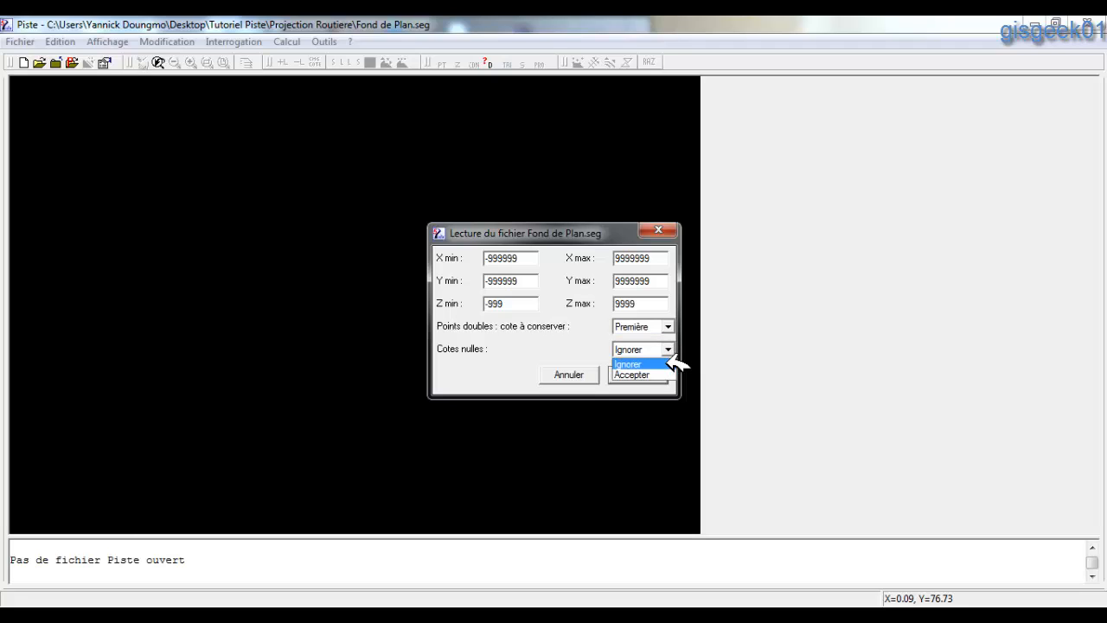
left_click(669, 358)
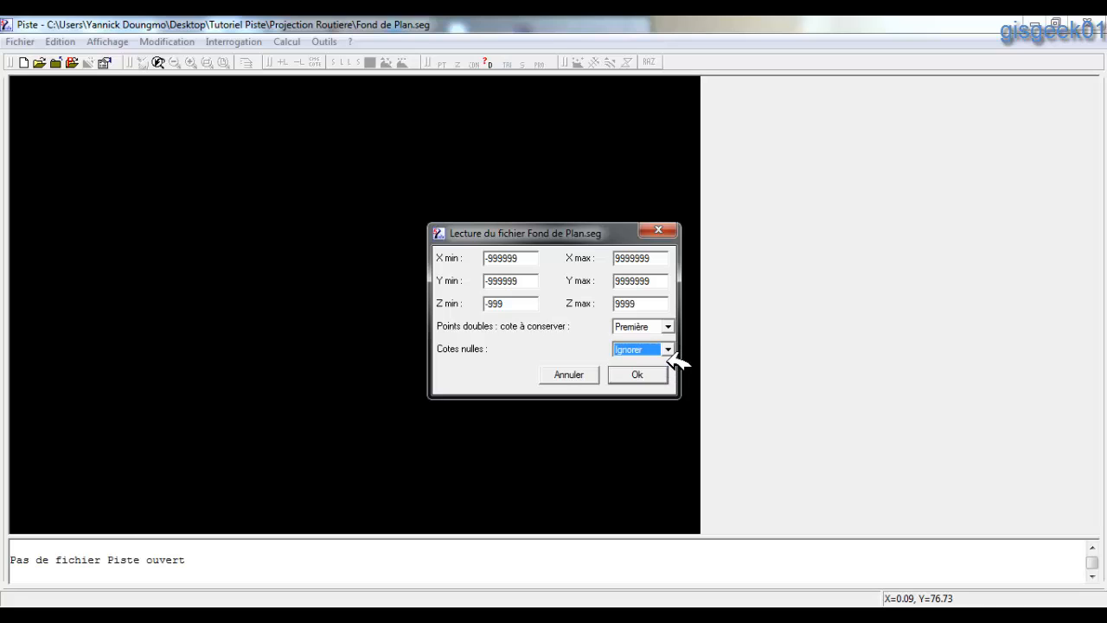
left_click(657, 381)
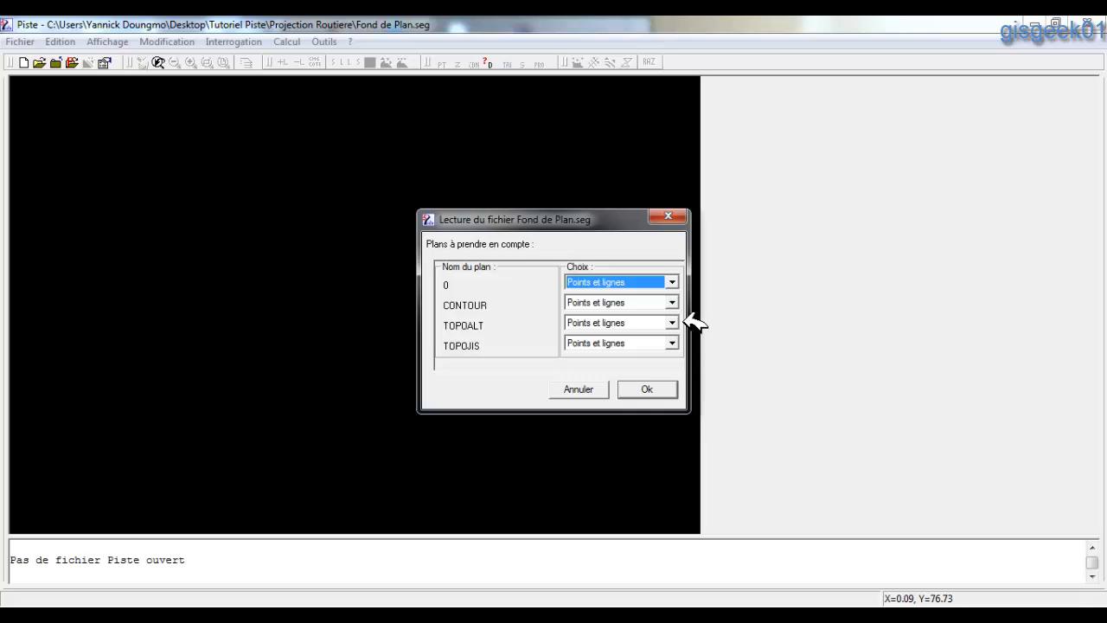
- Review the import choices for plan 0, try Ignorer, and restore Points et lignes
left_click(672, 282)
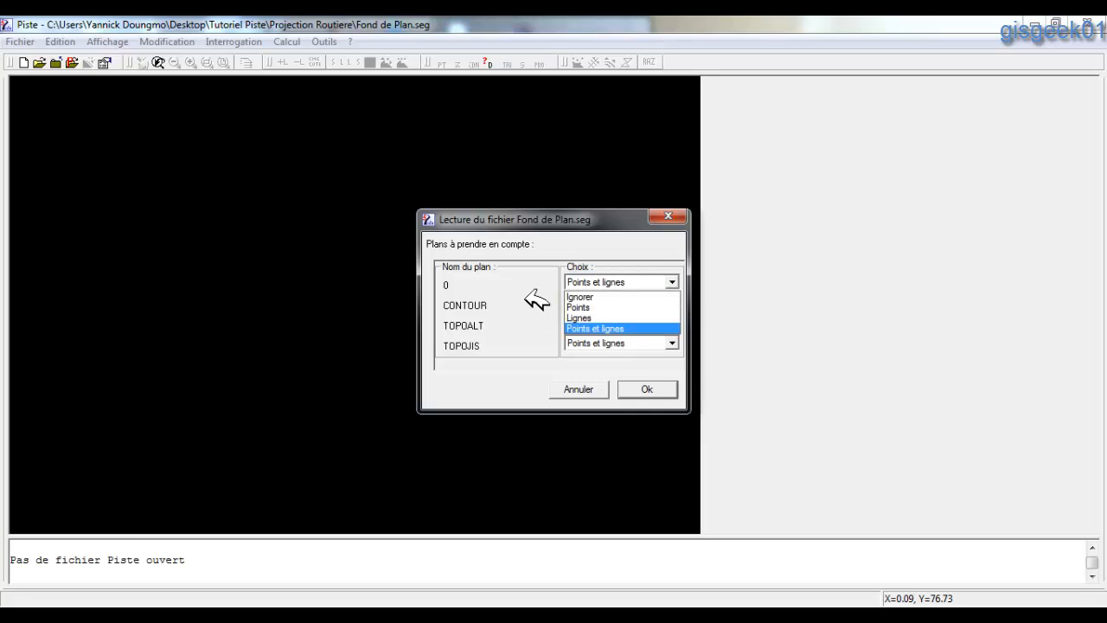
left_click(555, 247)
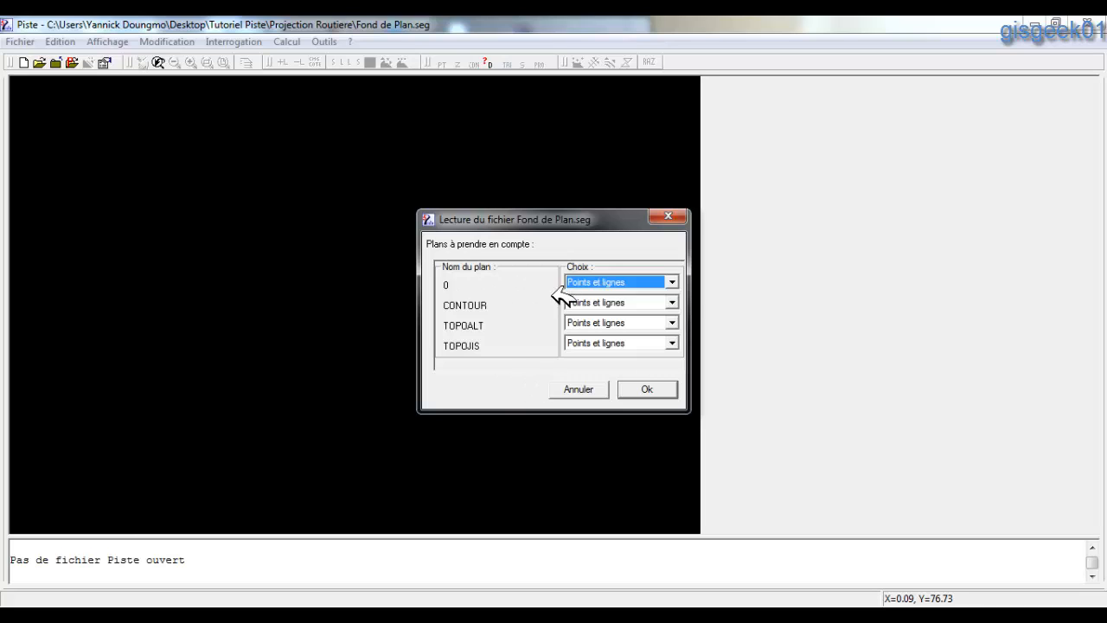
left_click(672, 283)
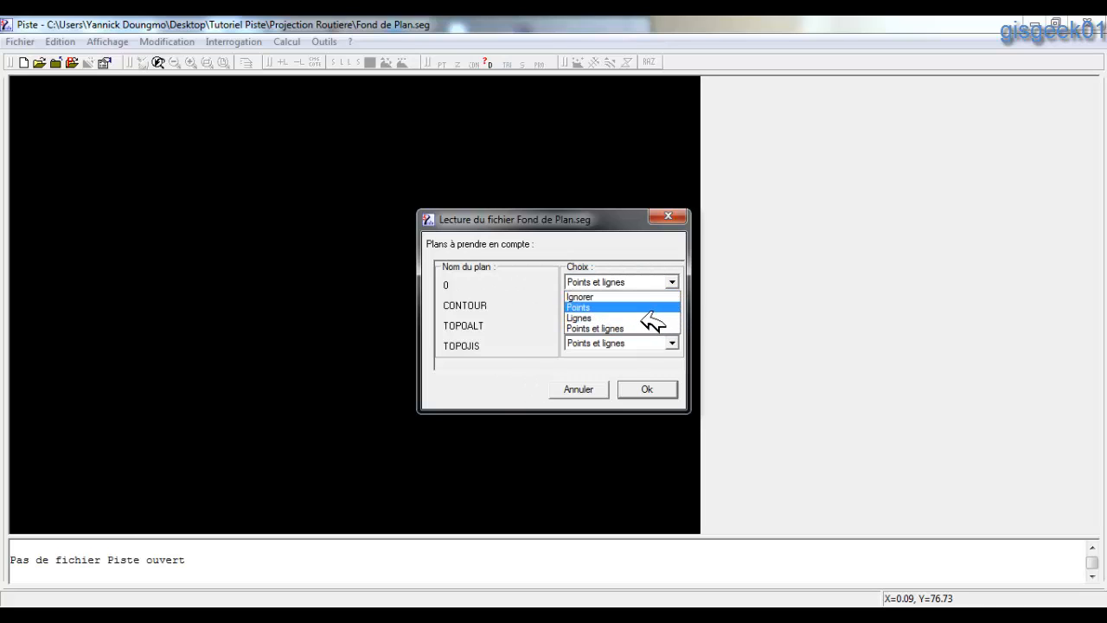
left_click(601, 242)
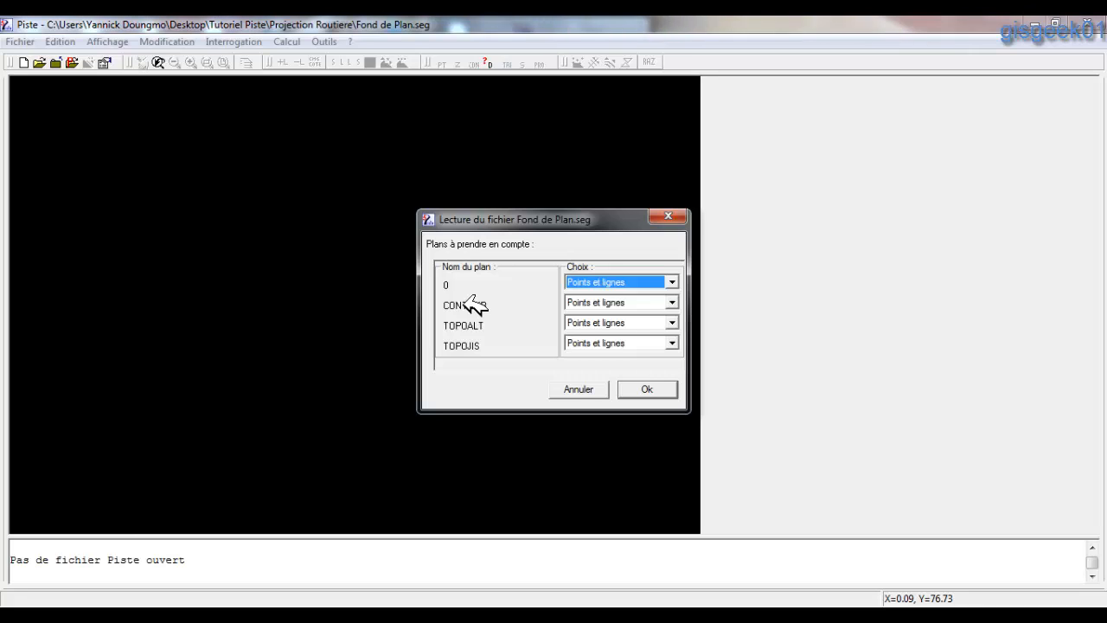
left_click(672, 283)
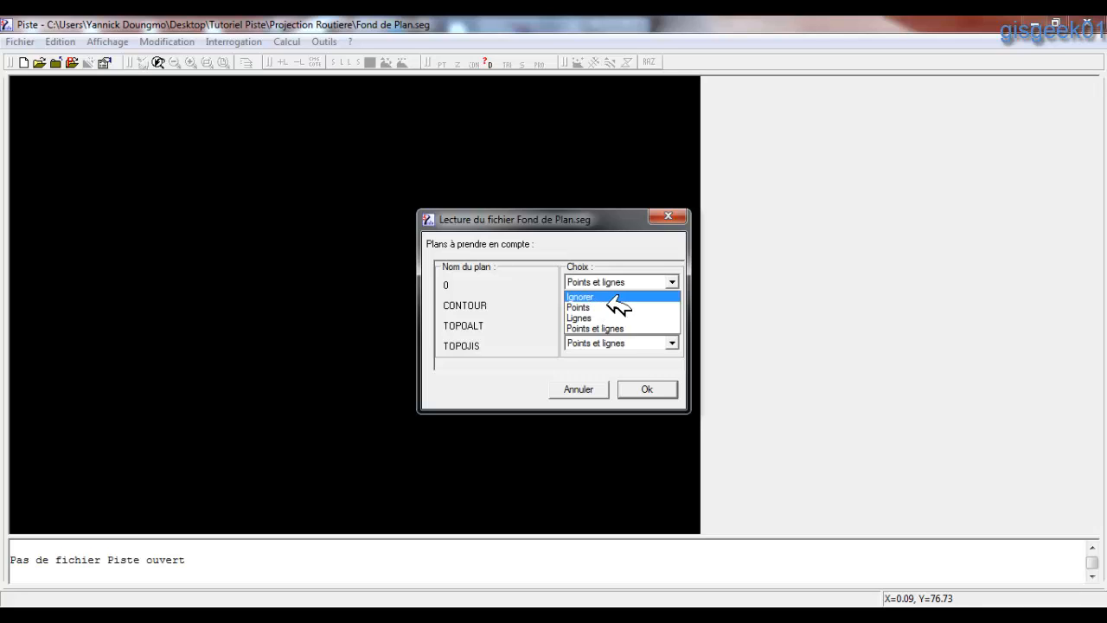
left_click(580, 297)
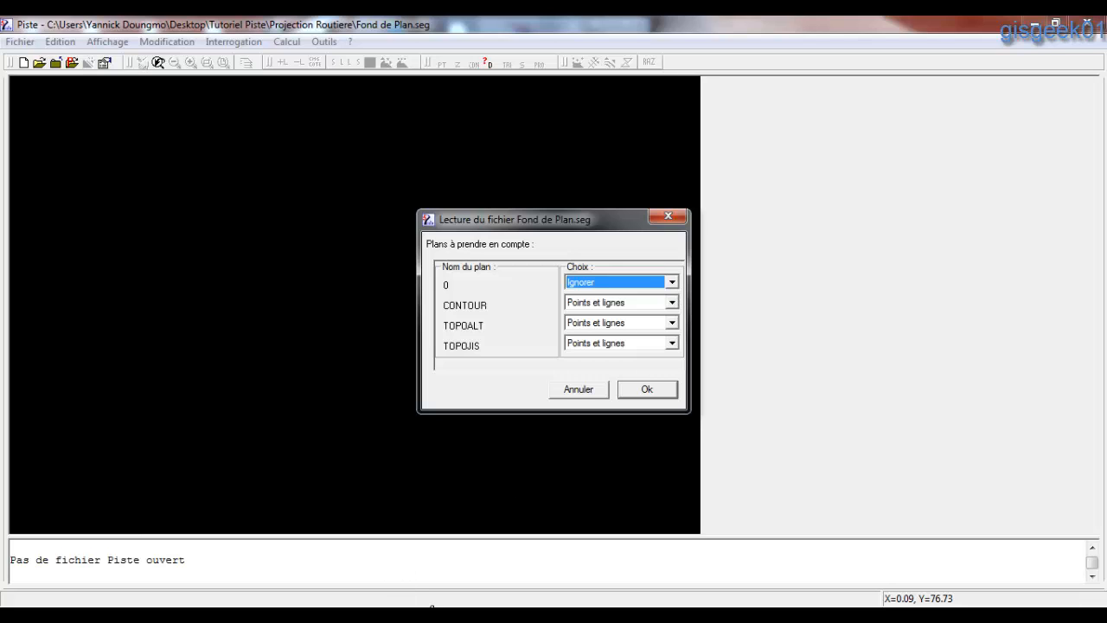
left_click(672, 282)
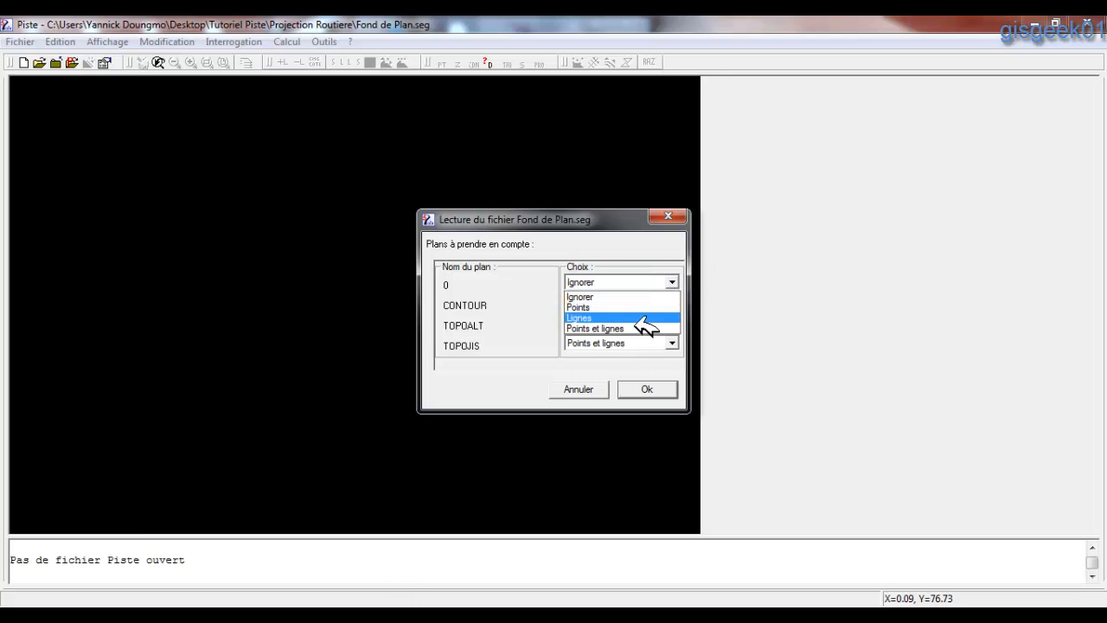
left_click(640, 329)
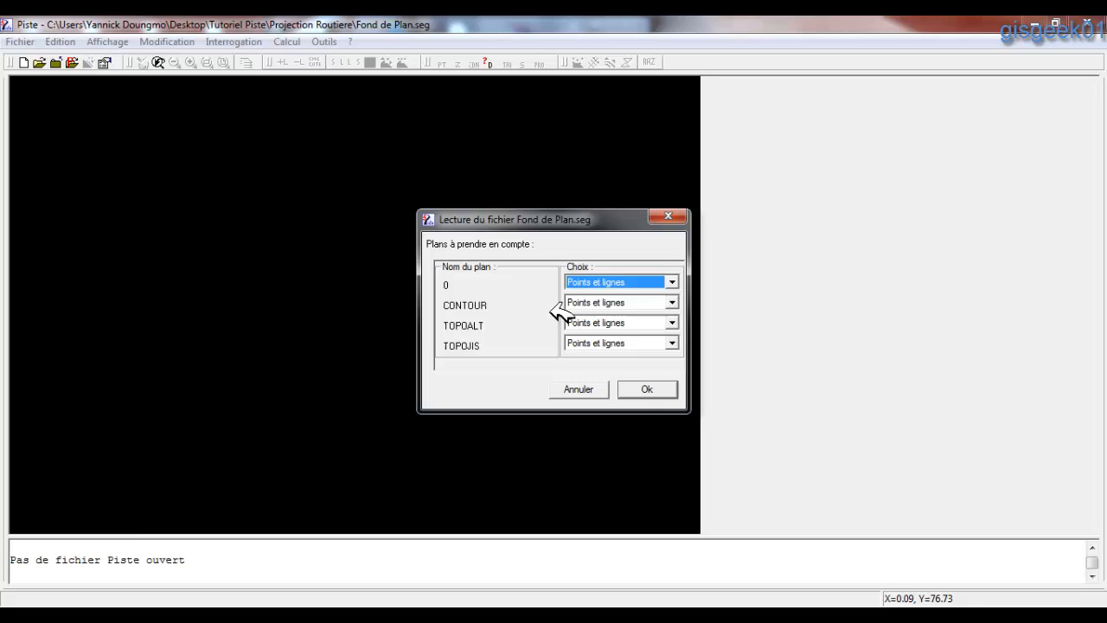
- Finish the import with Points et lignes for all four plans and Accepter for both point types, and close the reading summaries
left_click(649, 394)
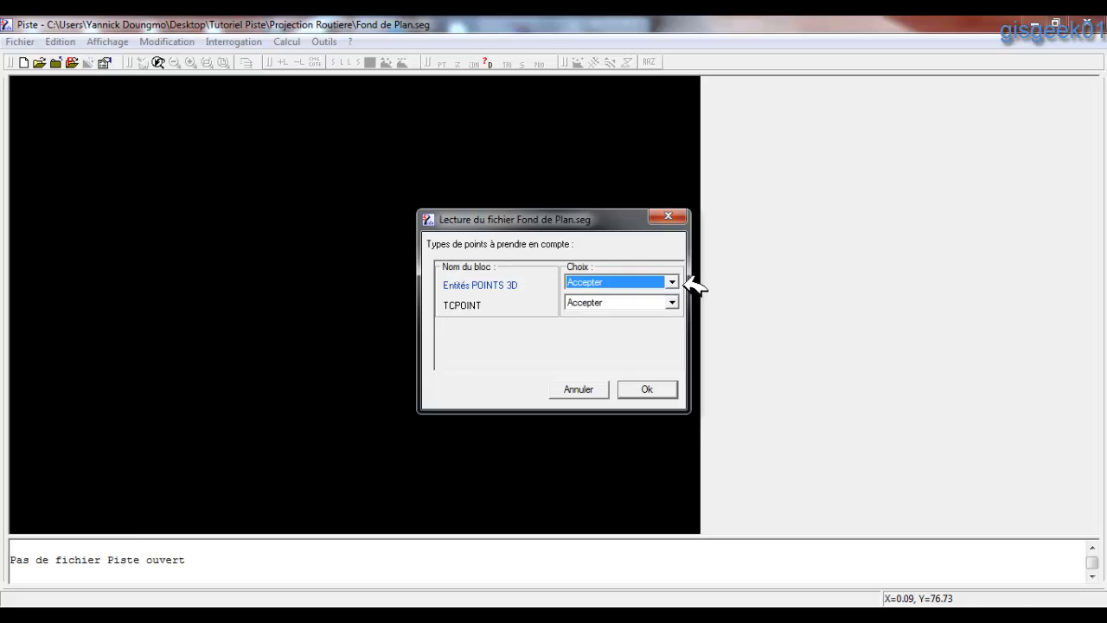
left_click(671, 395)
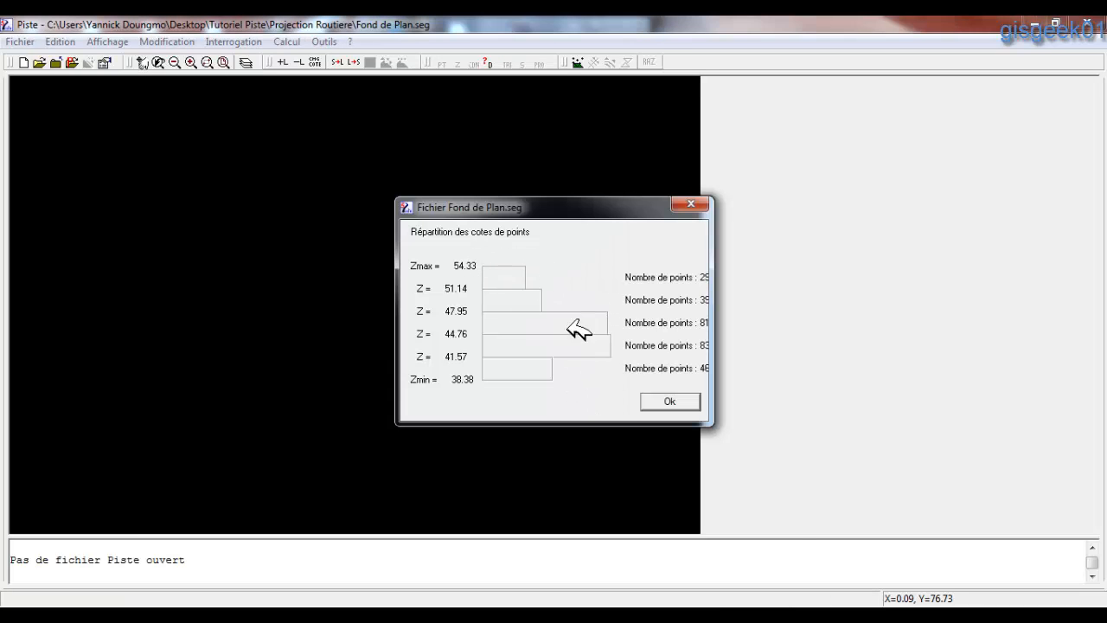
left_click(672, 404)
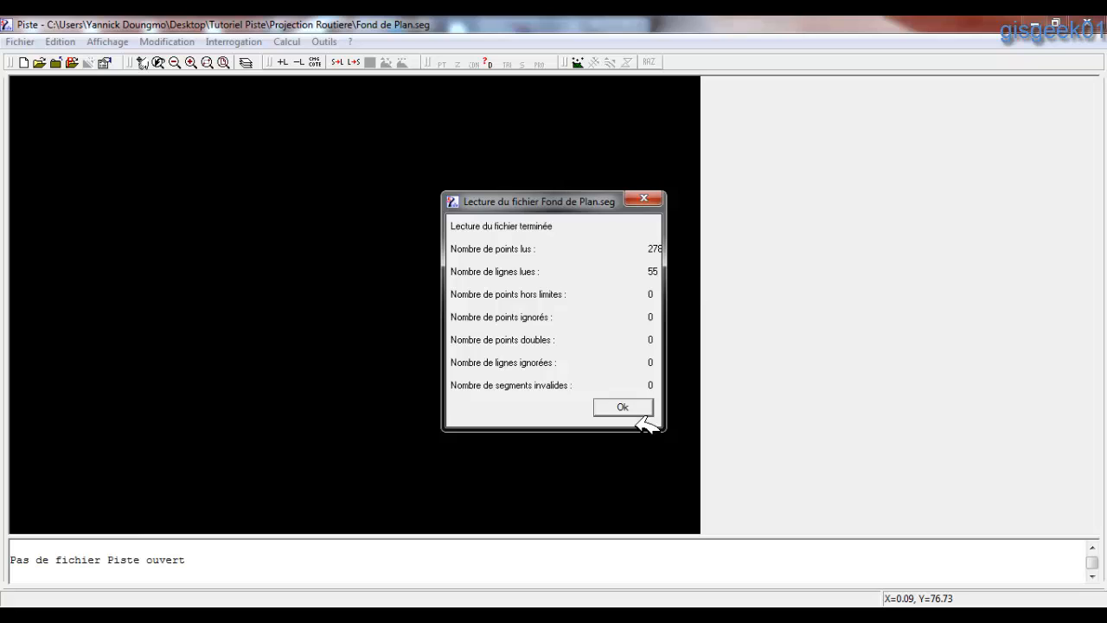
left_click(634, 405)
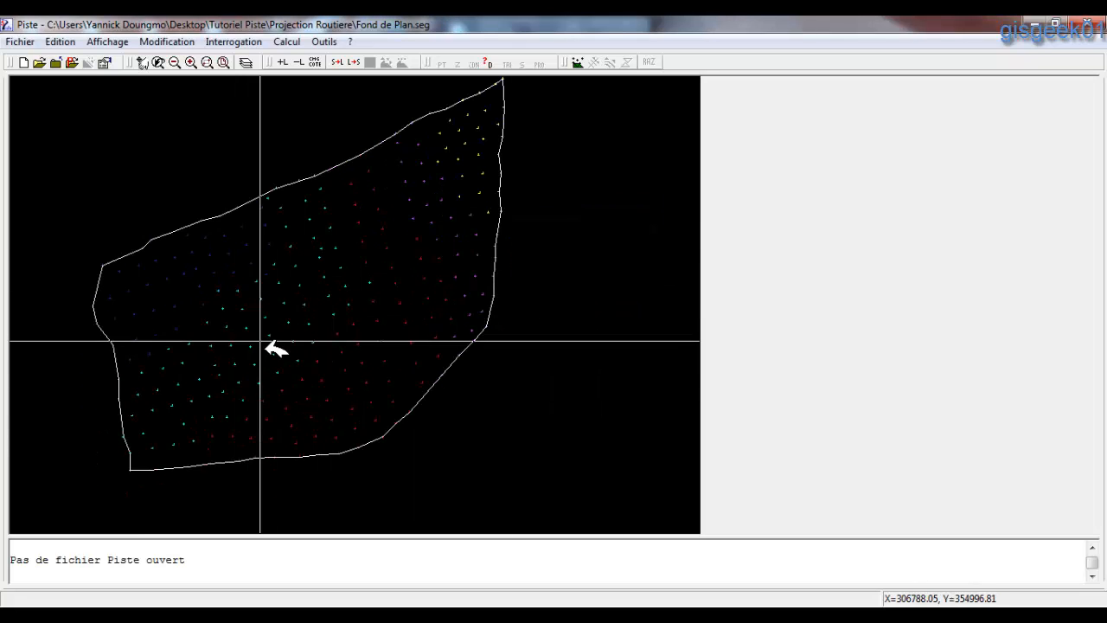
- Examine the imported terrain points up close with Zoom fenêtre and return to the view of the whole terrain
left_click(192, 63)
left_click(206, 64)
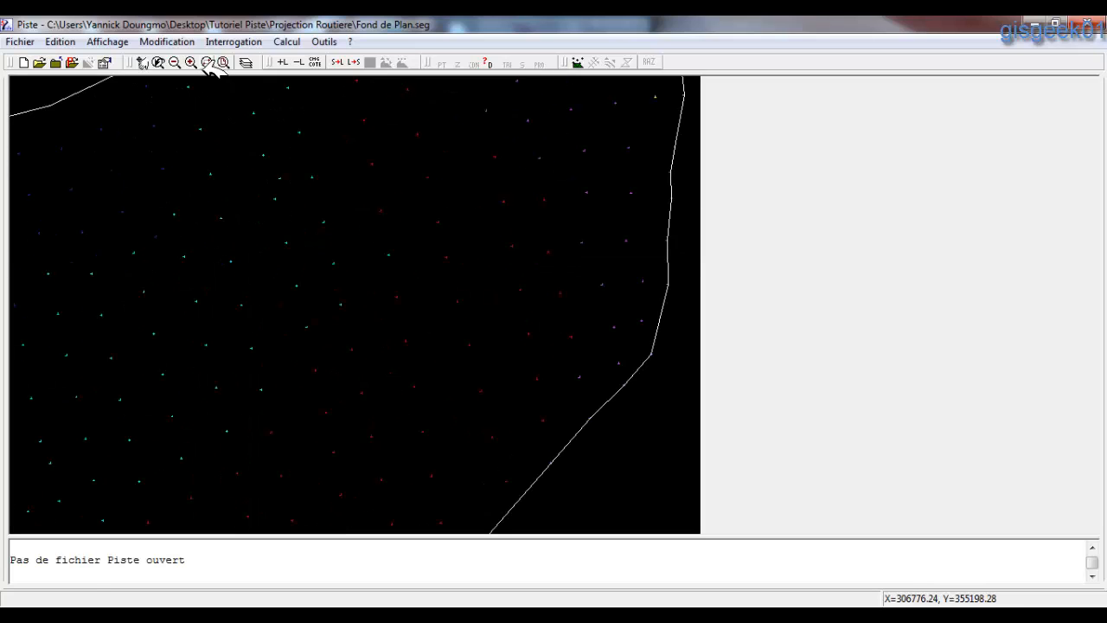
left_click(208, 63)
left_click(286, 225)
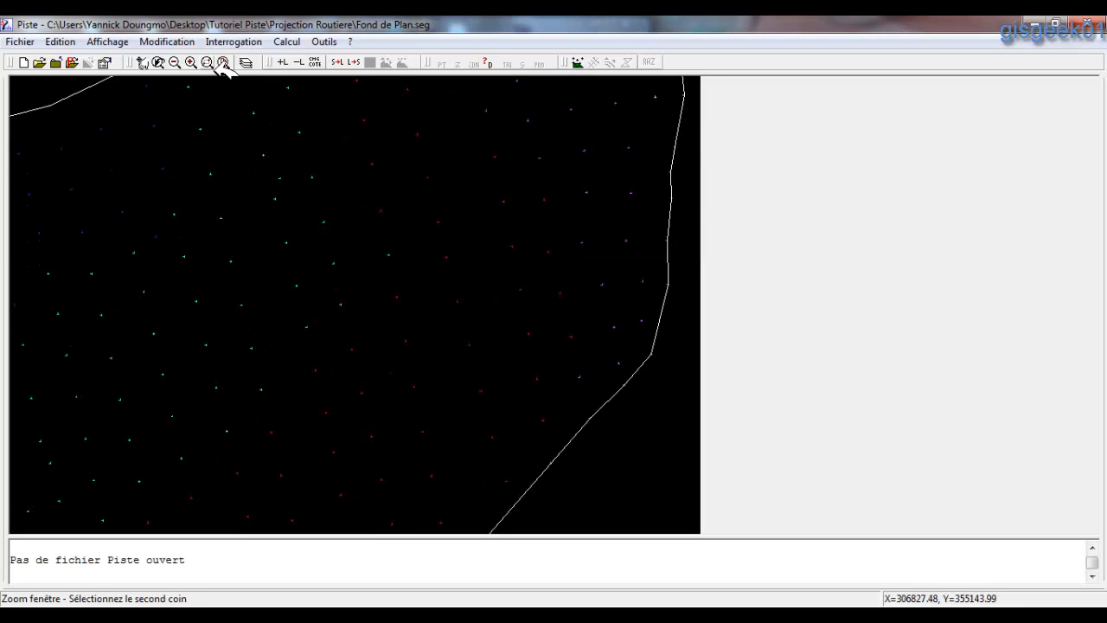
left_click(209, 125)
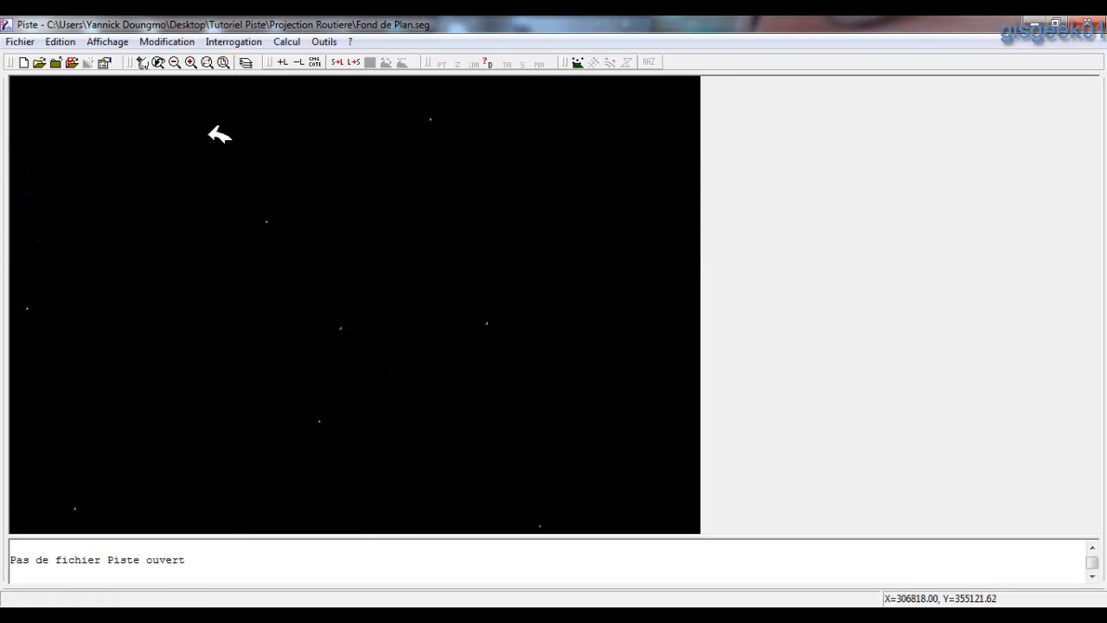
left_click(224, 62)
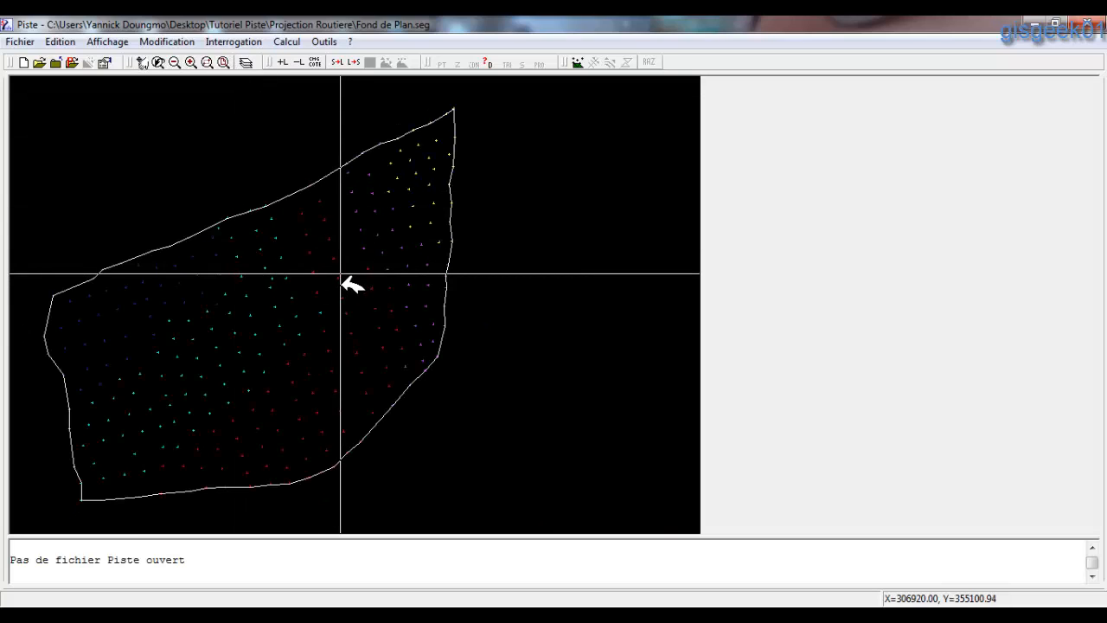
- Triangulate the imported terrain points and lines of the base plan
left_click(286, 42)
left_click(313, 61)
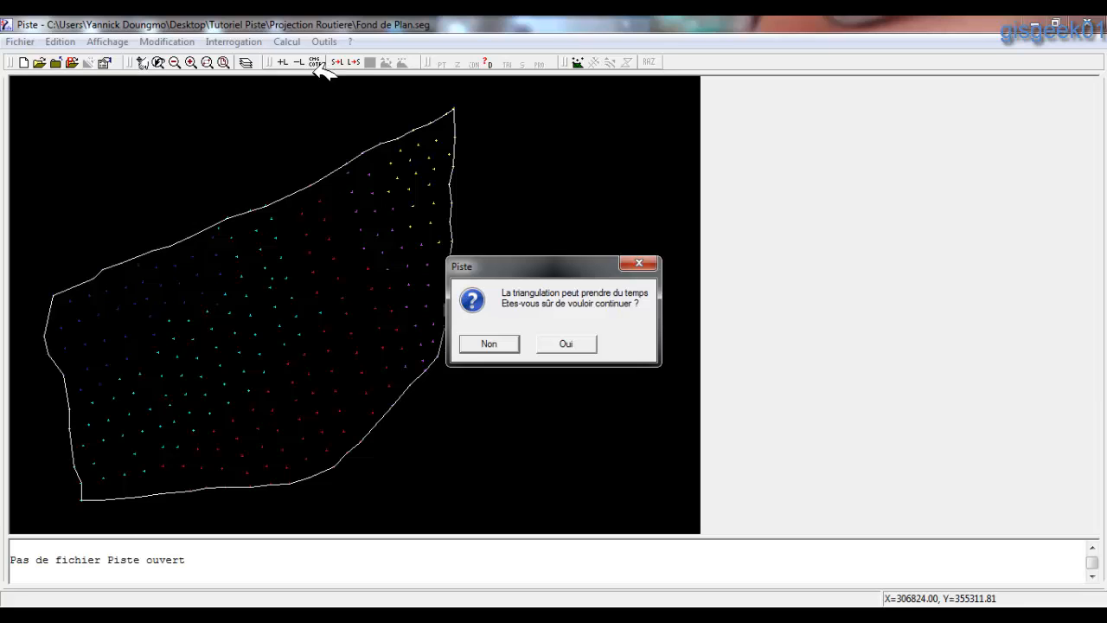
left_click(569, 345)
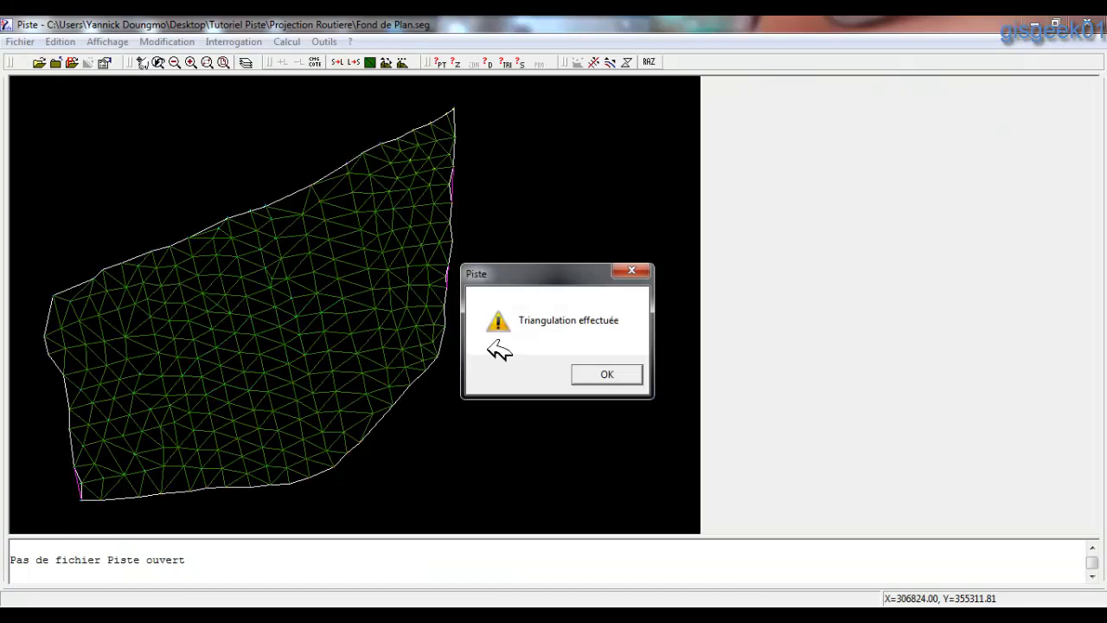
left_click(628, 376)
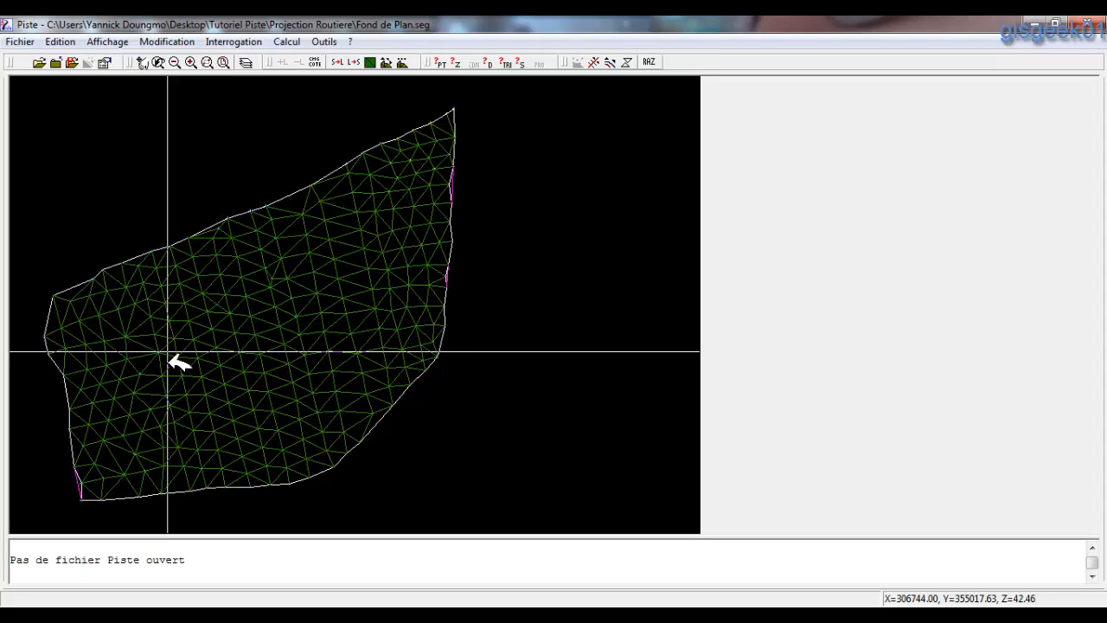
- Calculate the contour lines (Courbes de niveau) of the triangulated terrain with a step value of 0.5
left_click(287, 41)
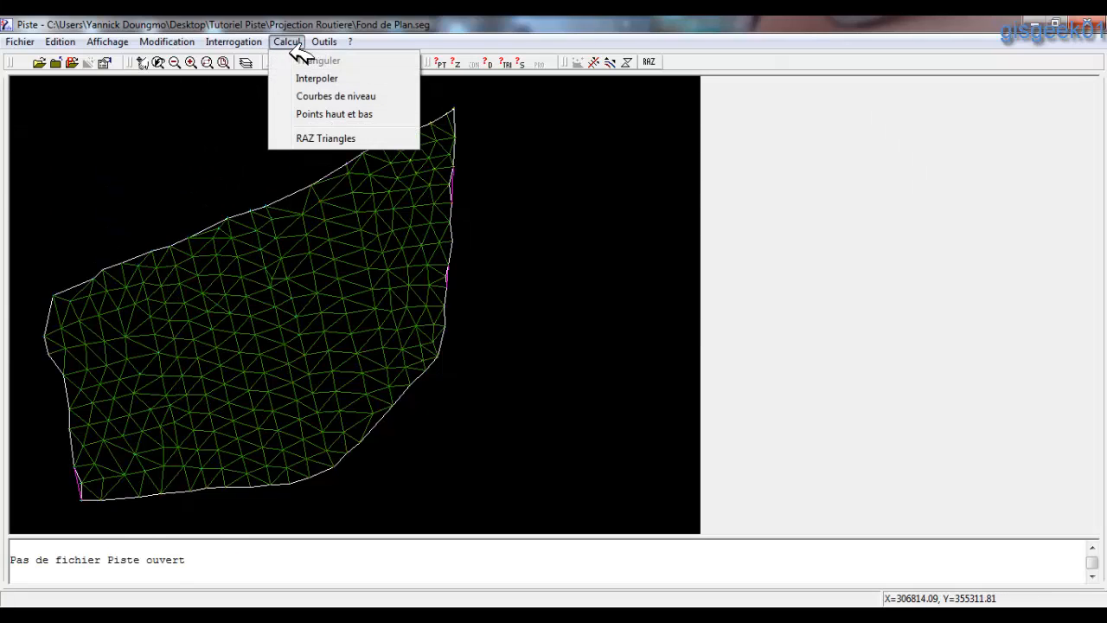
left_click(333, 96)
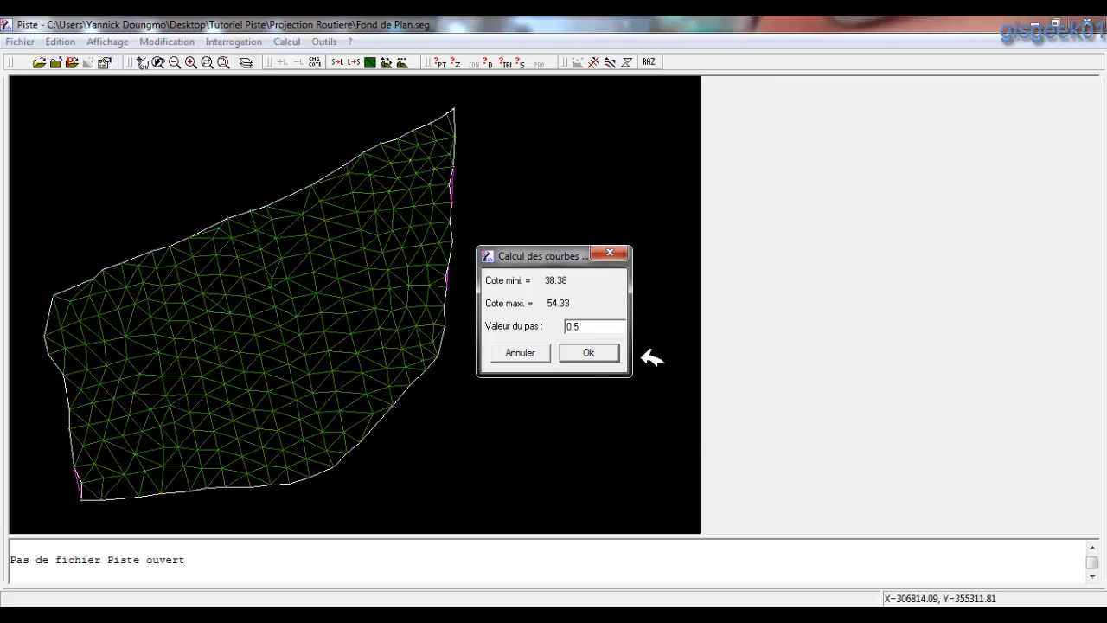
left_click(589, 354)
left_click(637, 376)
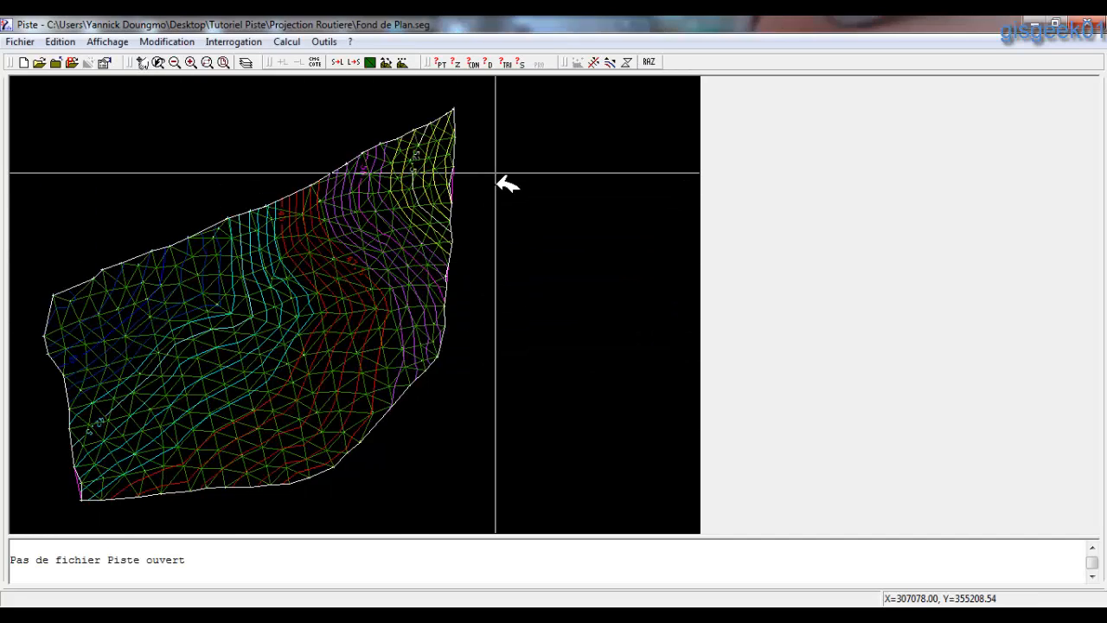
- Check the tutorial outline in Bloc-notes and return to the base plan in Piste
left_click(286, 42)
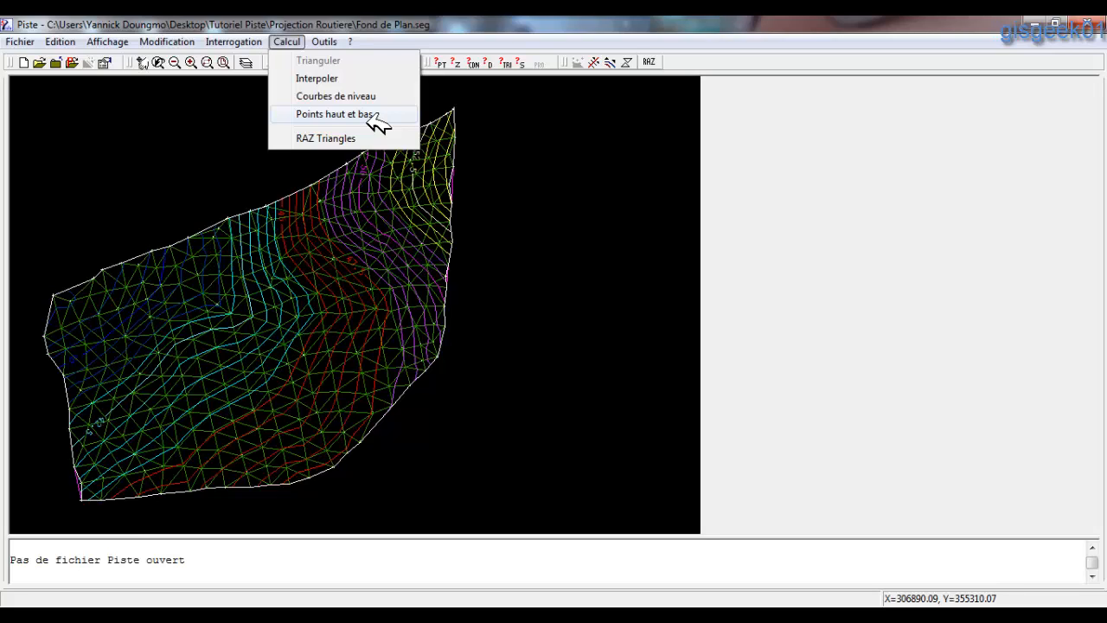
left_click(373, 35)
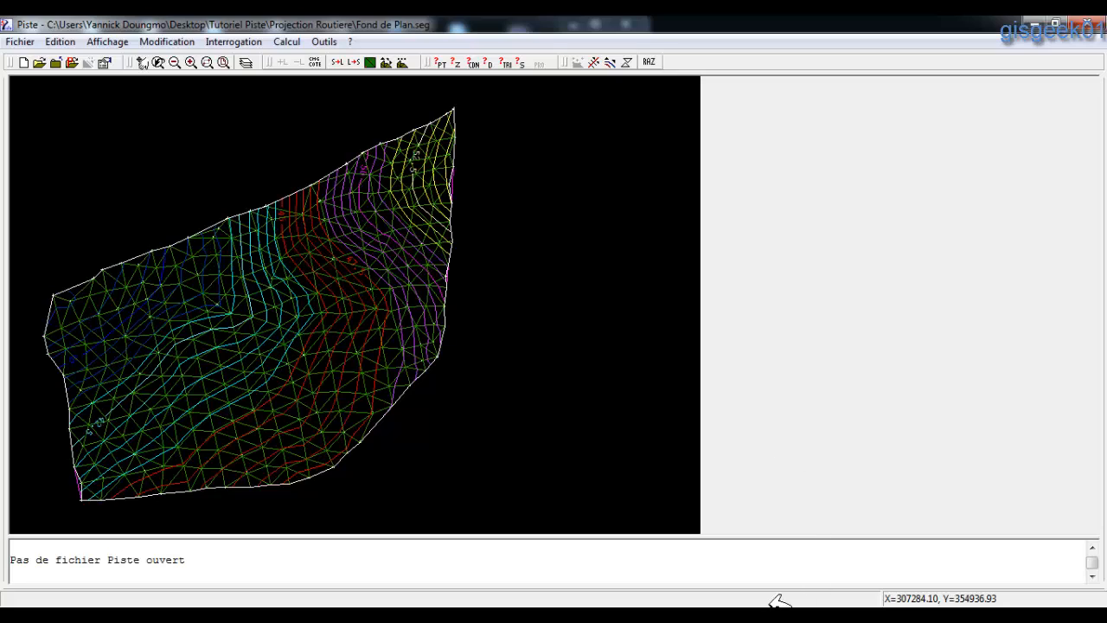
key("alt+Tab")
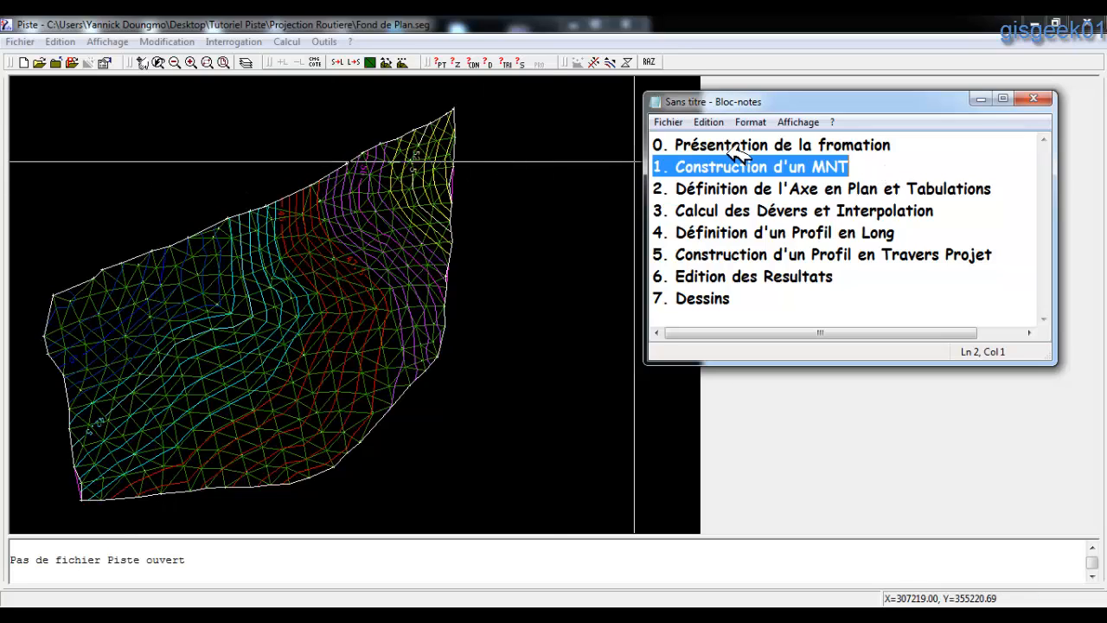
left_click(240, 26)
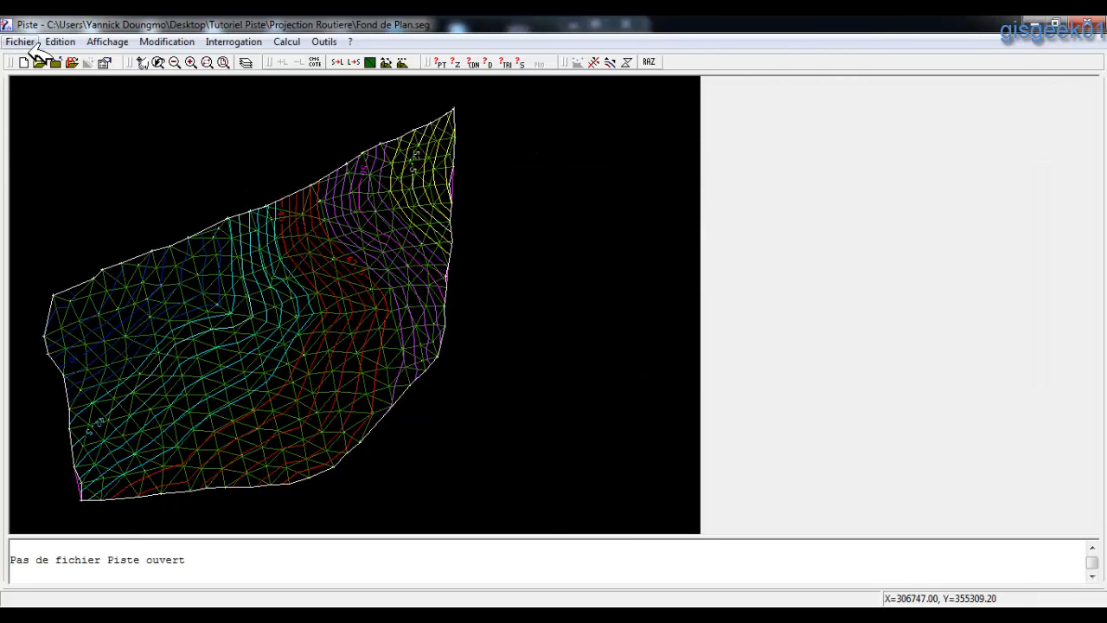